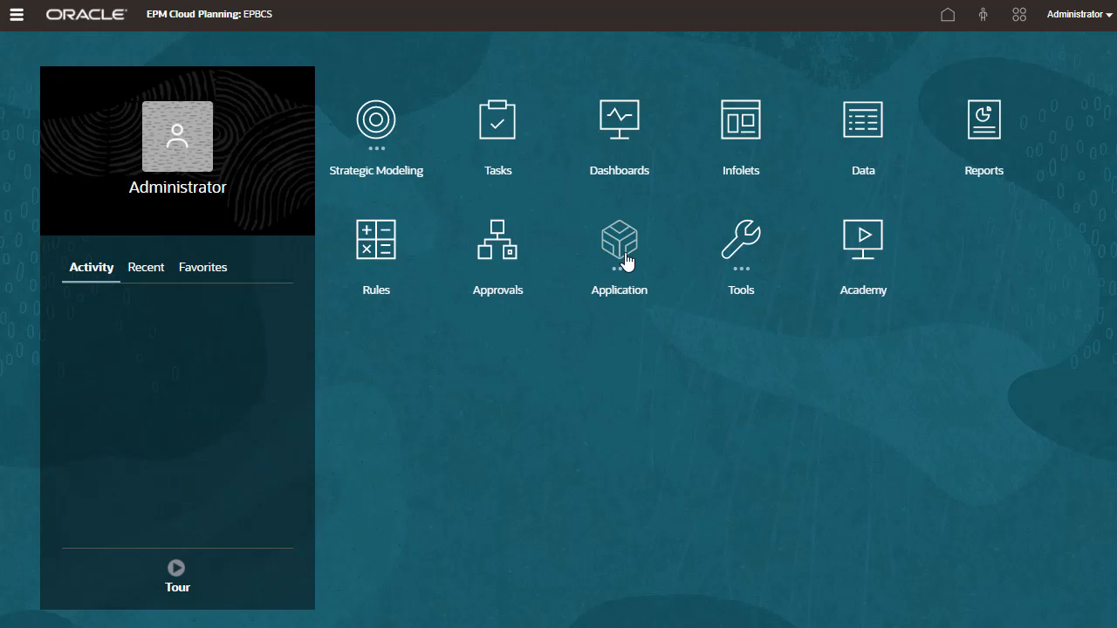
- Go to Application > Configure, switch to the Financials module and bring up Enable Features
click(621, 248)
click(899, 345)
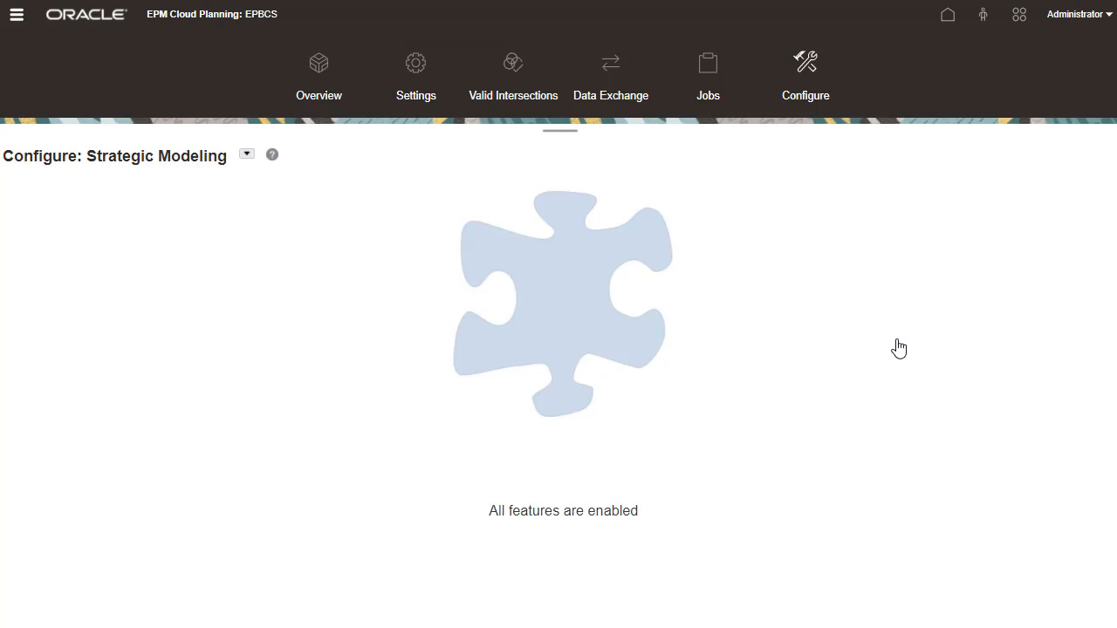
click(246, 154)
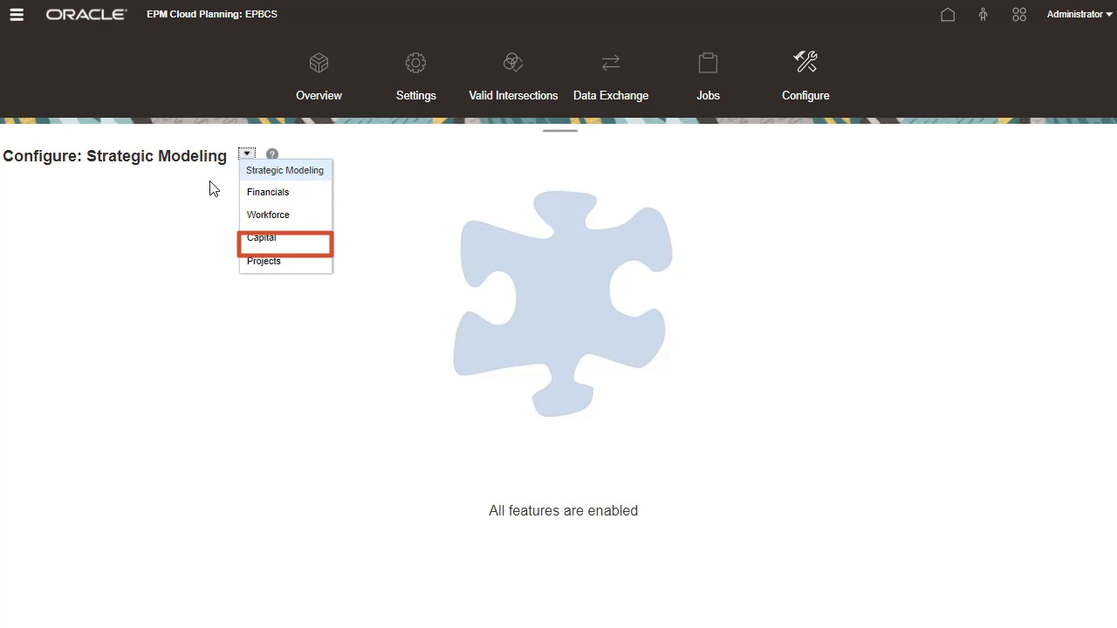
click(268, 192)
click(563, 573)
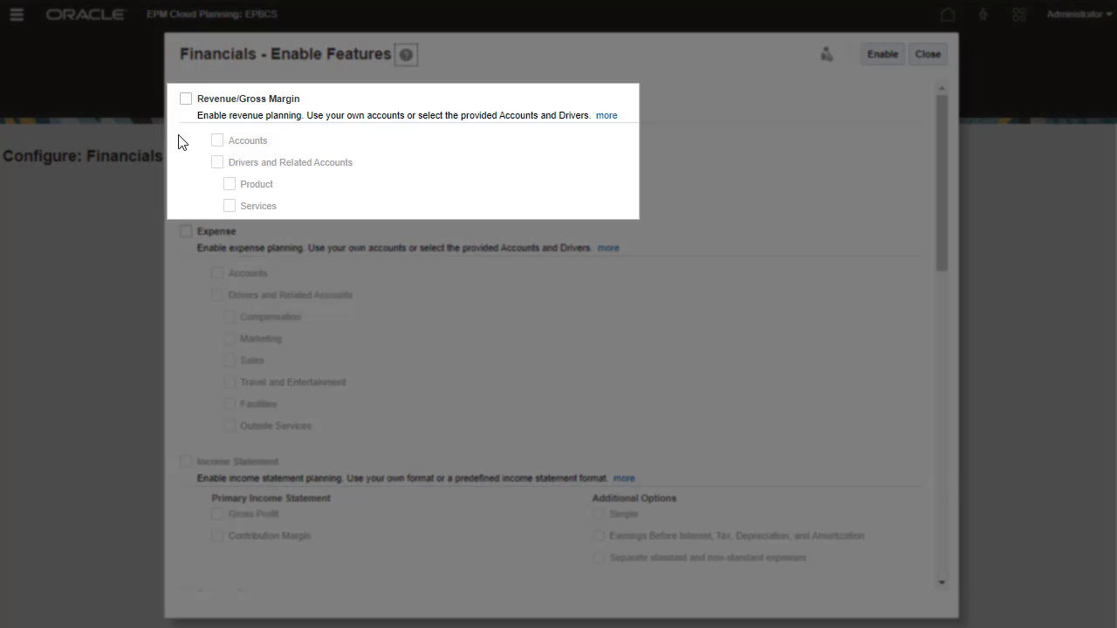
- Select Revenue/Gross Margin with provided drivers for Product and Services
click(186, 98)
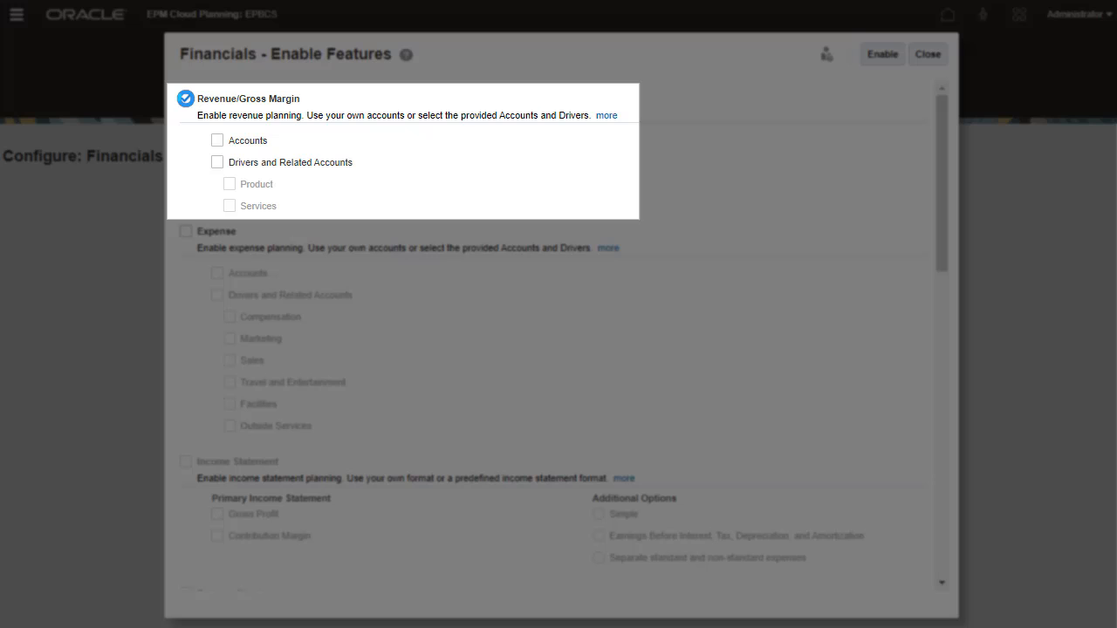
click(217, 163)
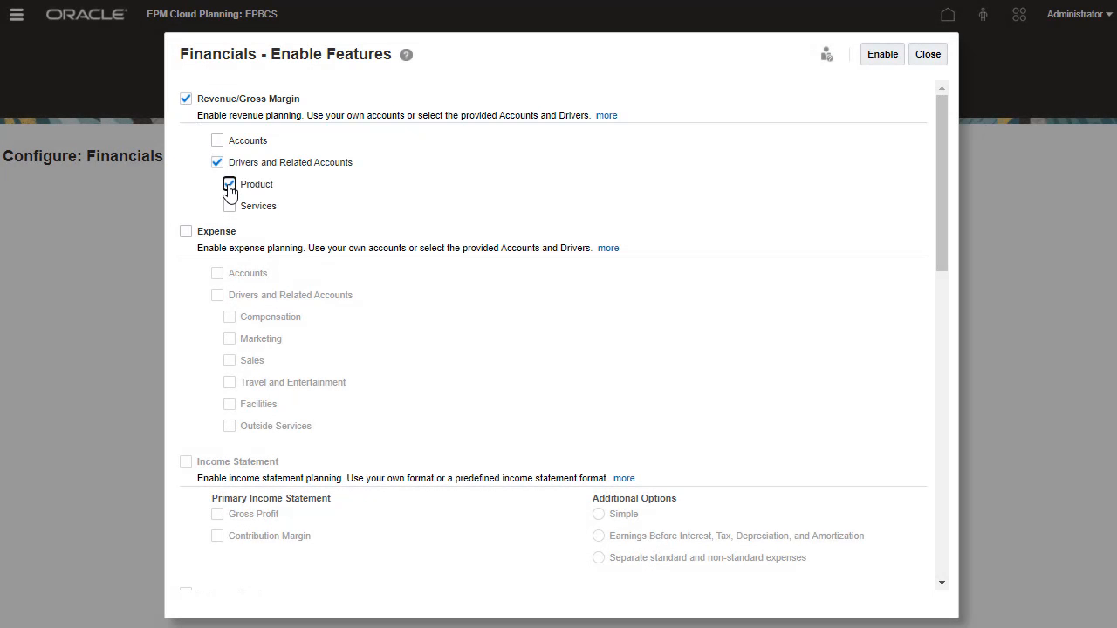
click(229, 184)
click(229, 206)
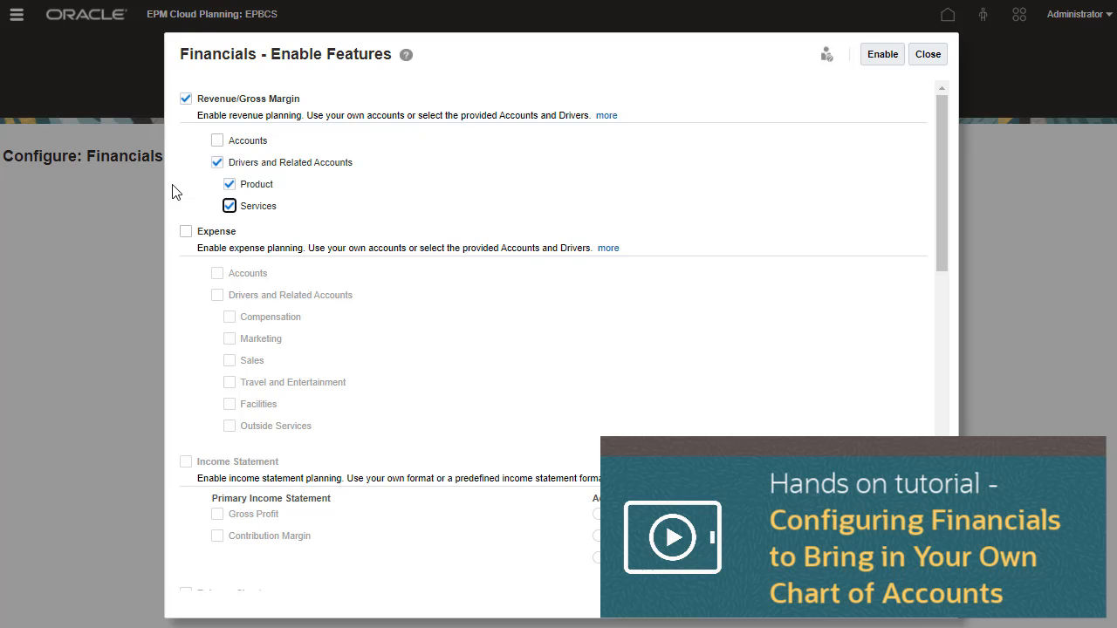
- Select Expense with provided drivers for Marketing, Travel and Entertainment, and Facilities
click(185, 231)
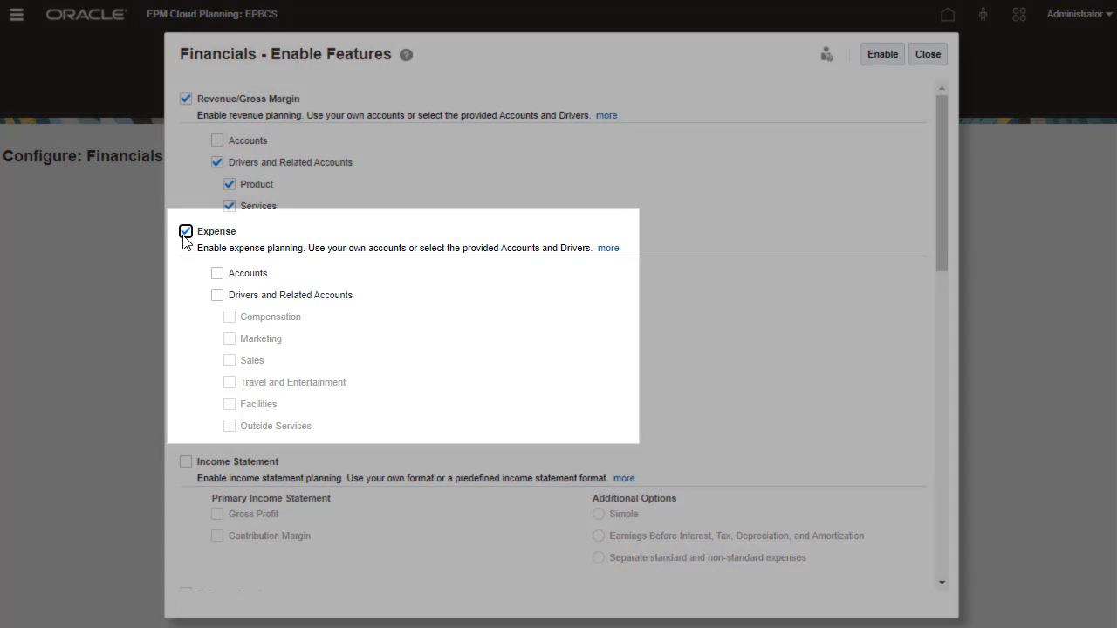
click(218, 295)
click(228, 339)
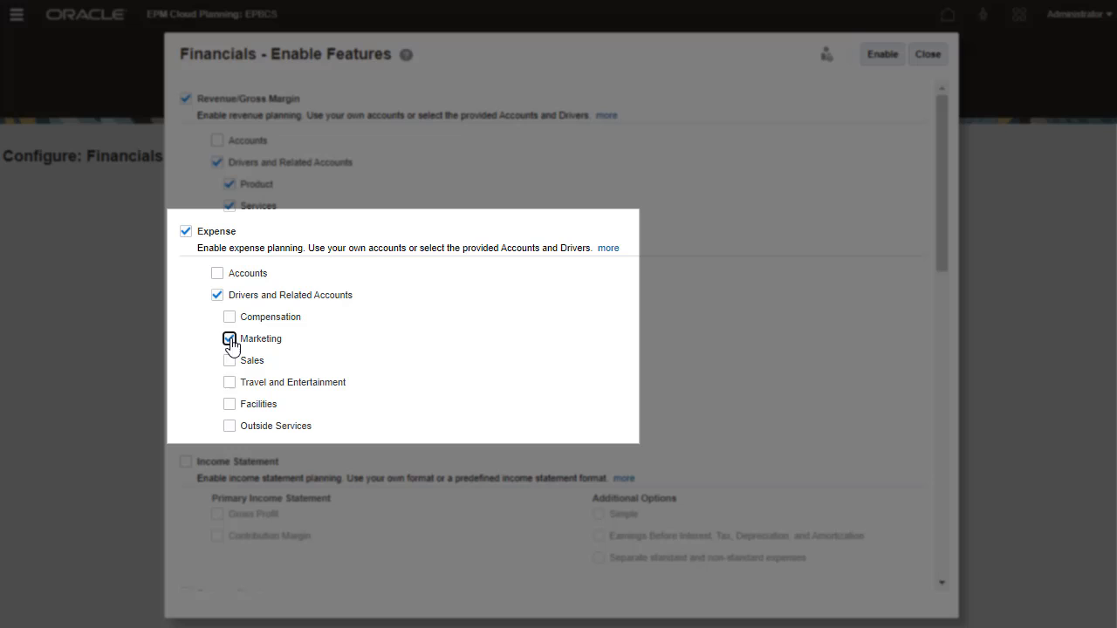
click(229, 383)
click(229, 404)
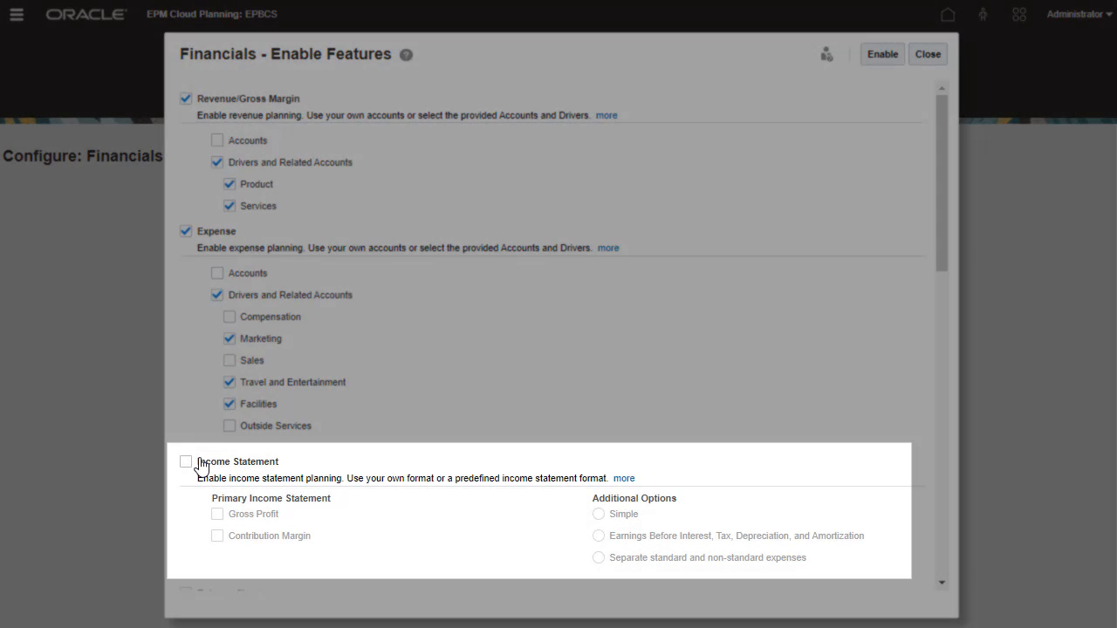
- Select Income Statement planning using a Gross Profit income statement
click(185, 461)
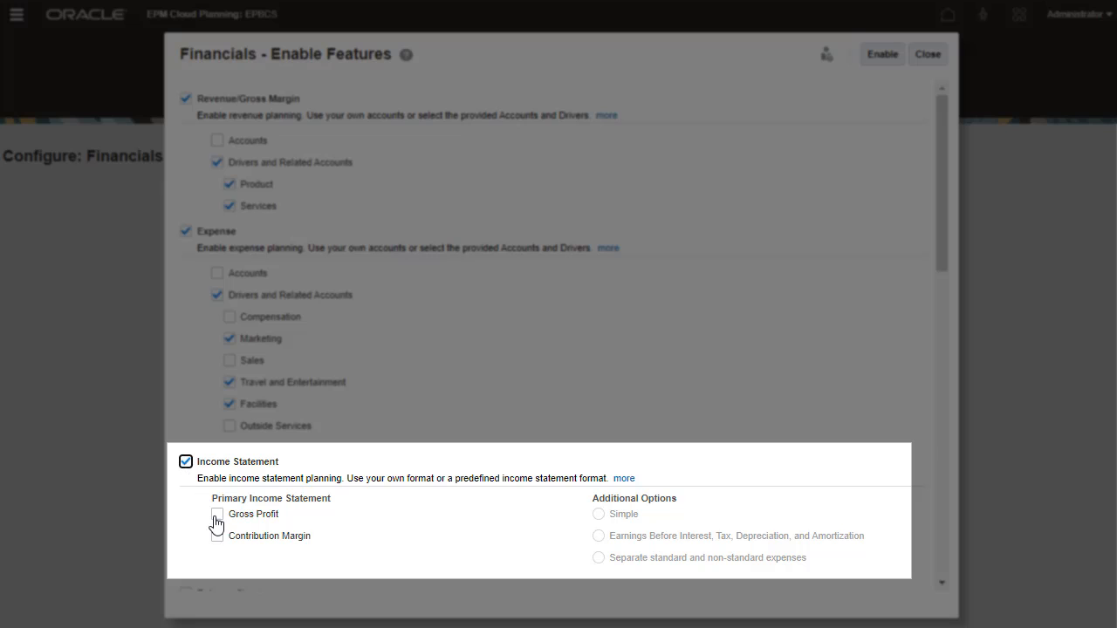
click(217, 514)
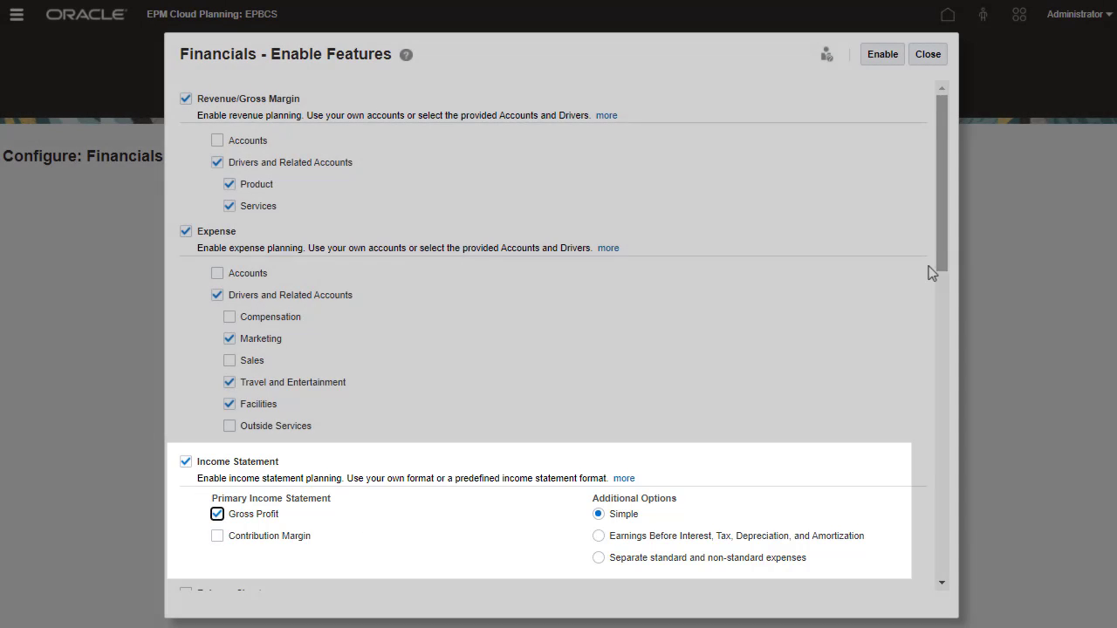
scroll(897, 392, down, 5)
scroll(897, 392, down, 1)
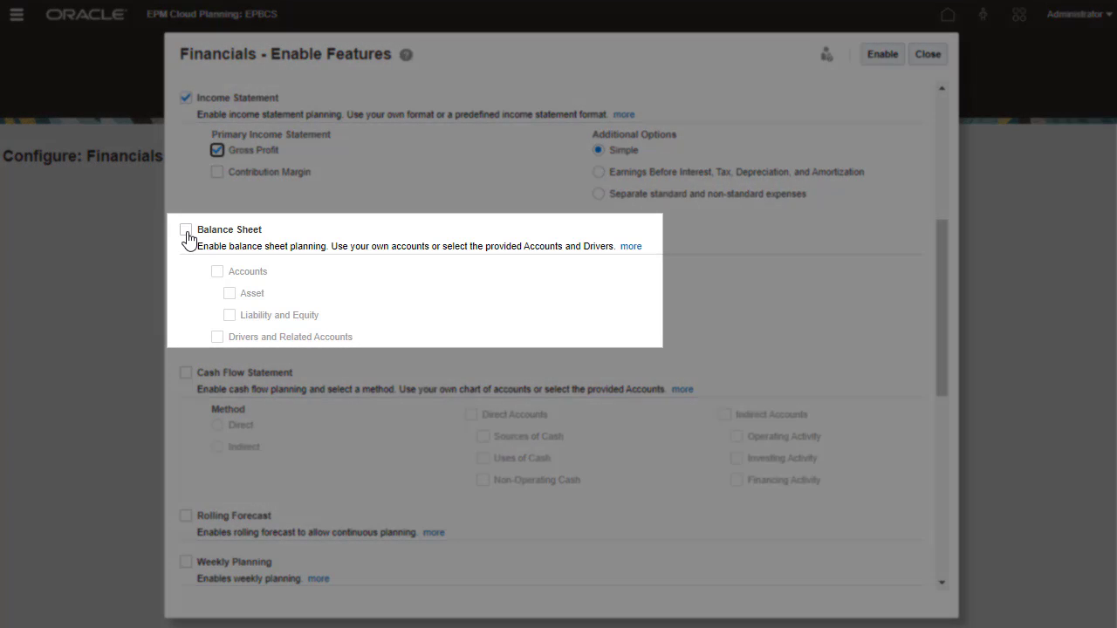
- Select Balance Sheet with provided drivers and Cash Flow Statement using the indirect method
click(186, 229)
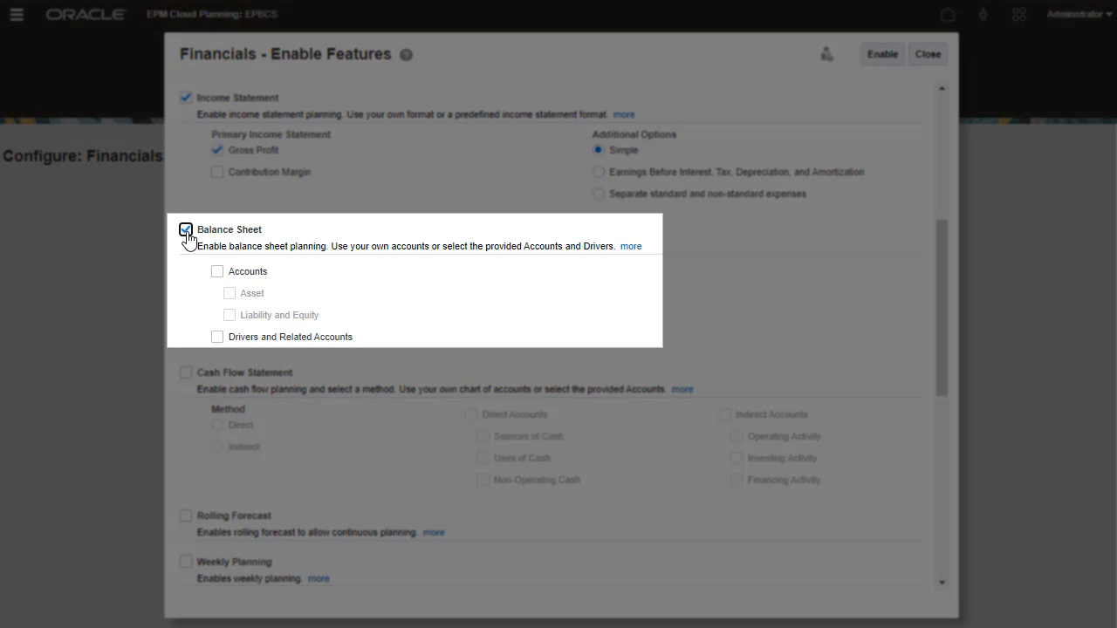
click(217, 336)
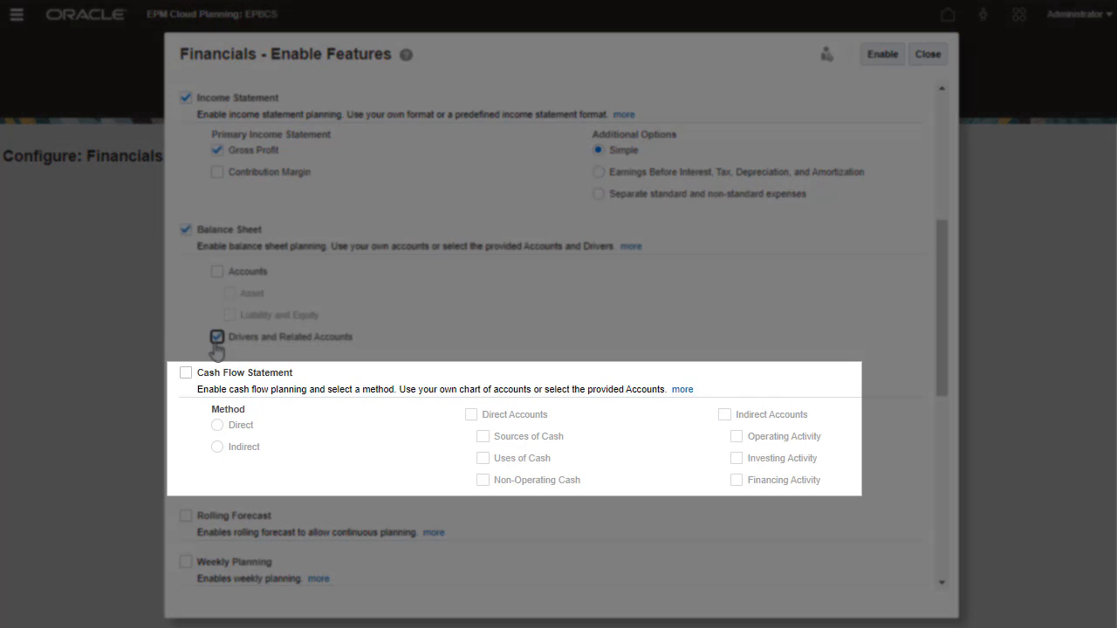
click(185, 372)
click(218, 447)
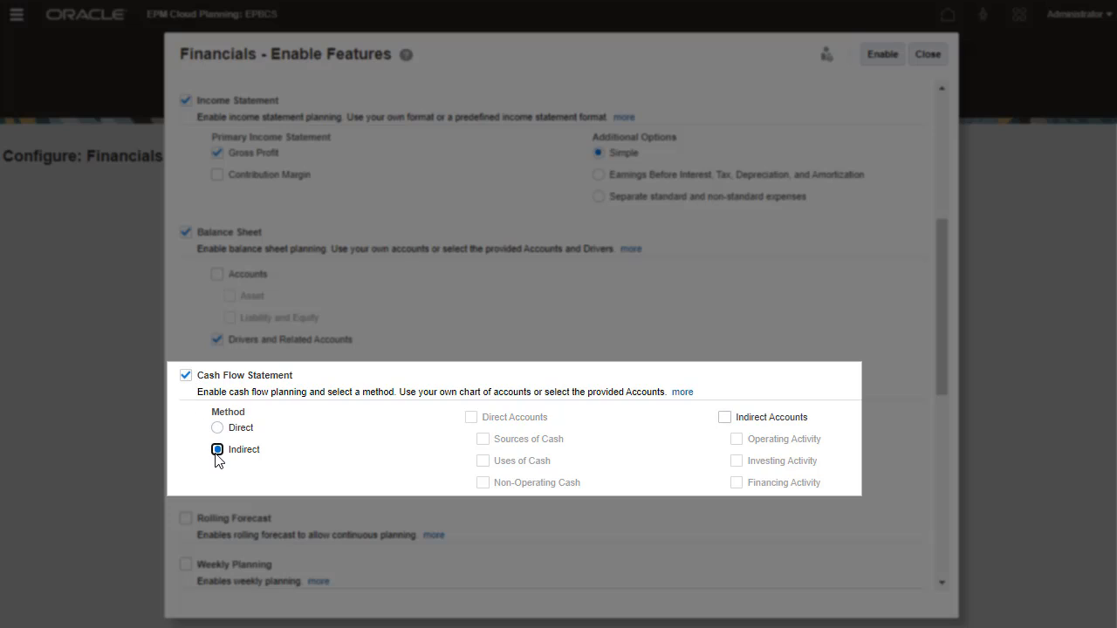
- Include the indirect cash flow accounts for Operating, Investing and Financing activities
click(724, 417)
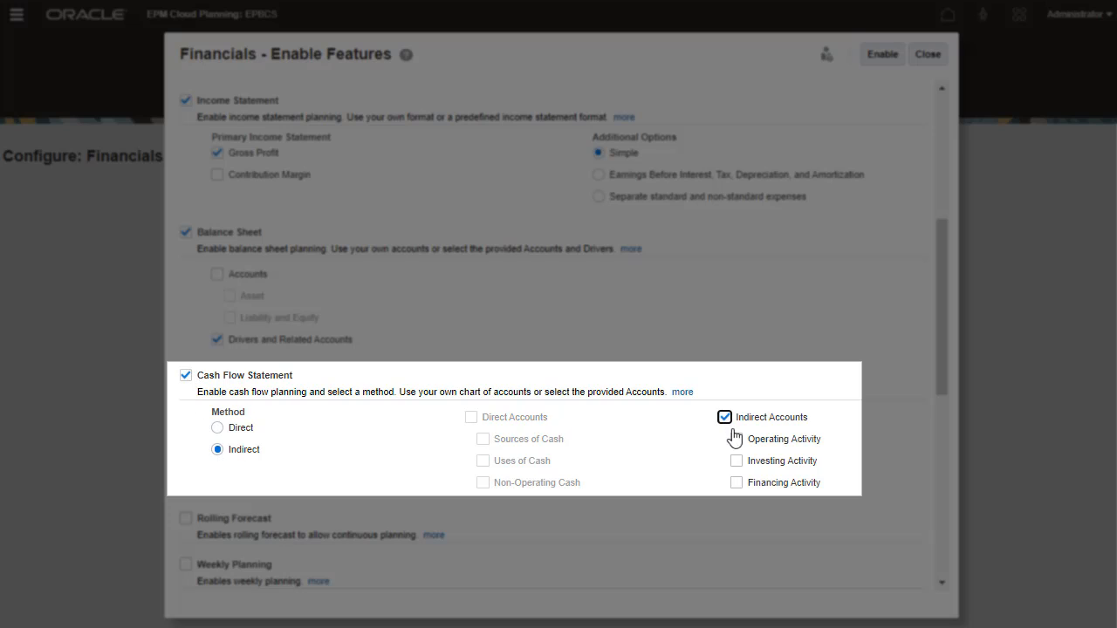
click(736, 439)
click(735, 460)
click(735, 482)
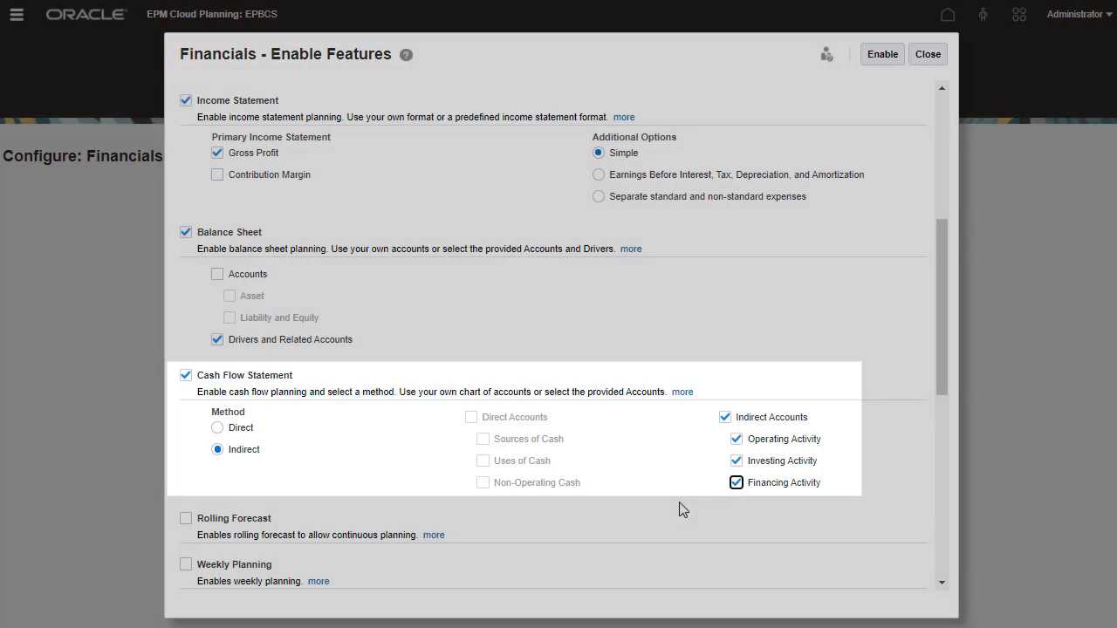
mouse_move(940, 417)
mouse_down()
mouse_move(939, 397)
mouse_move(940, 489)
mouse_up()
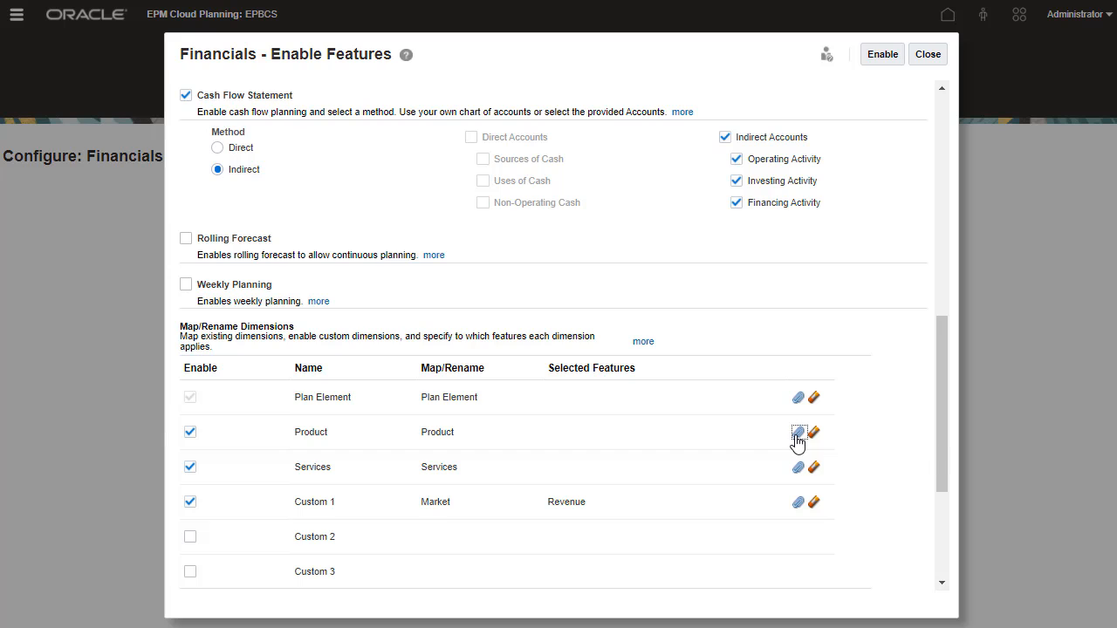
- Map the Product dimension as valid for Revenue
click(798, 433)
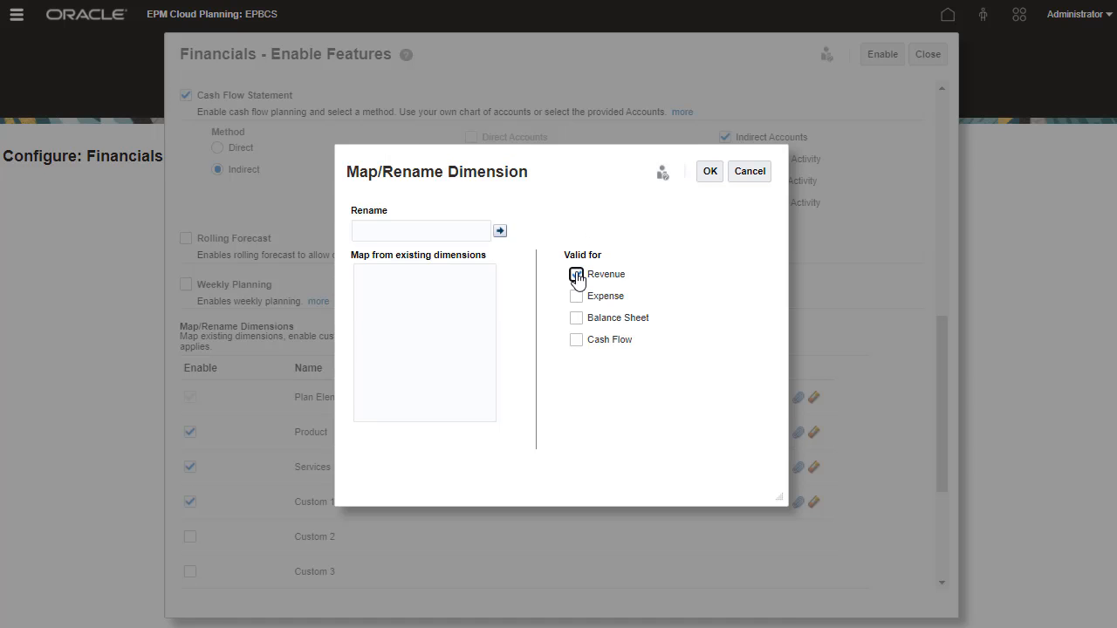
click(577, 276)
click(709, 171)
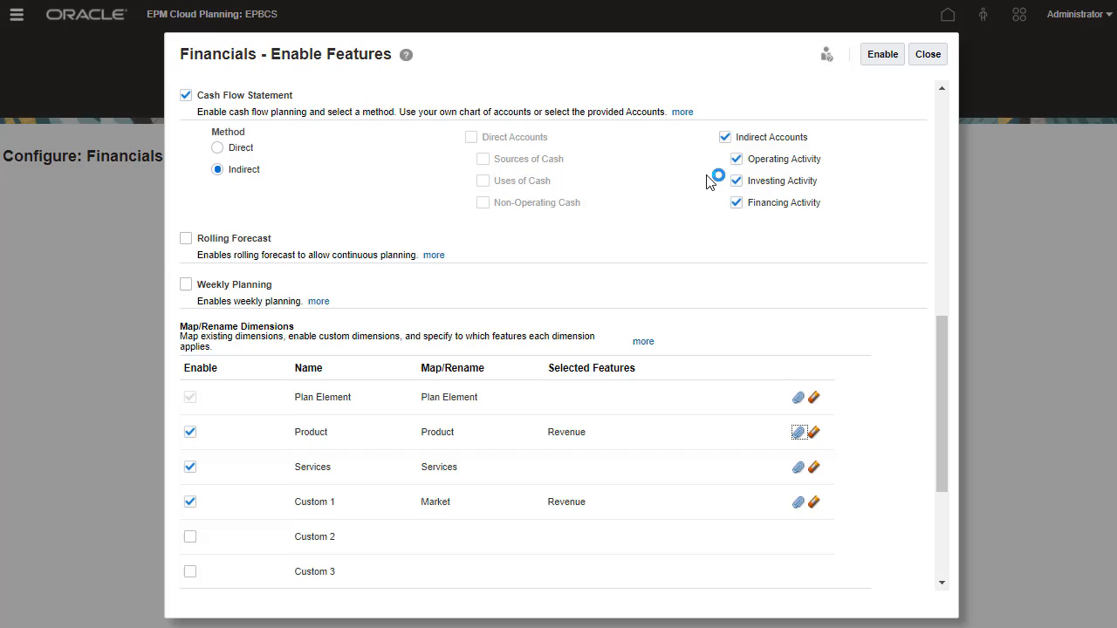
- Map the Services dimension as valid for Revenue
click(798, 468)
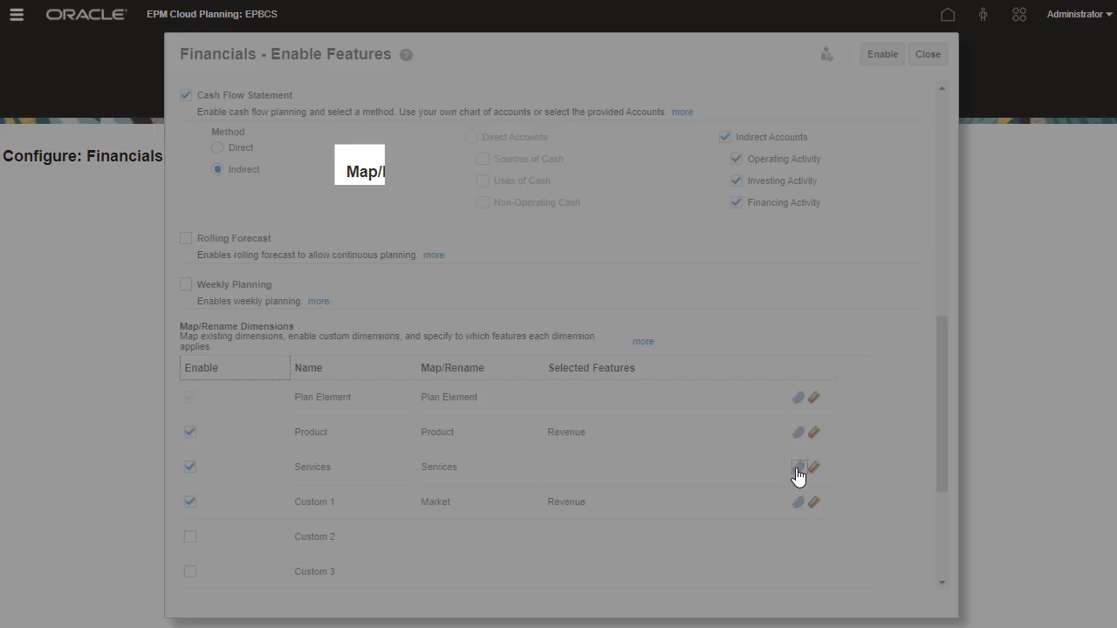
click(577, 275)
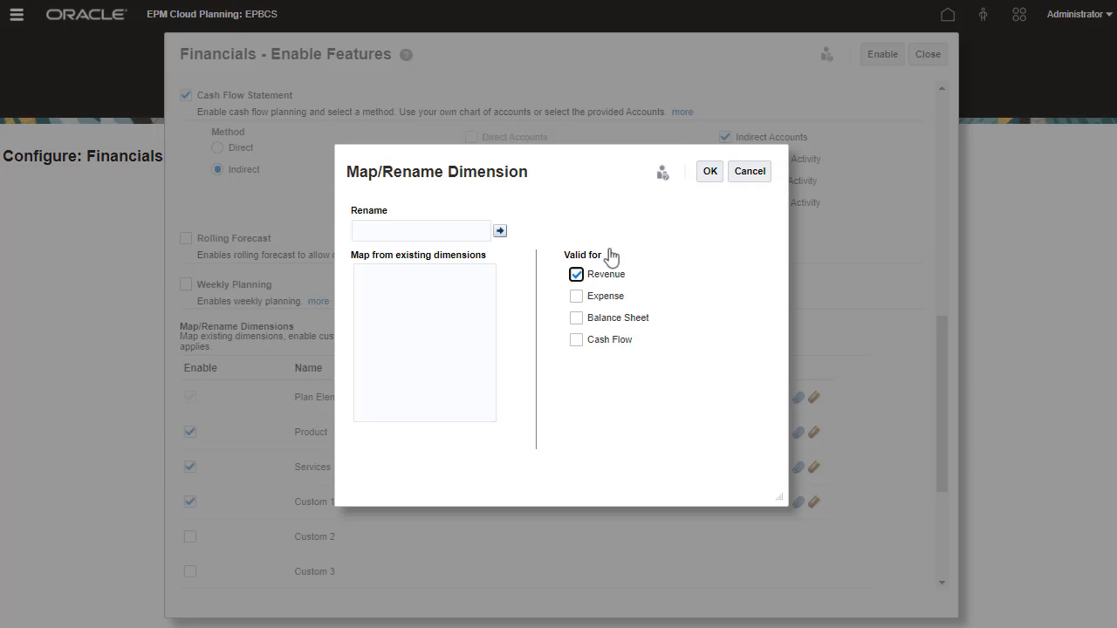
click(709, 171)
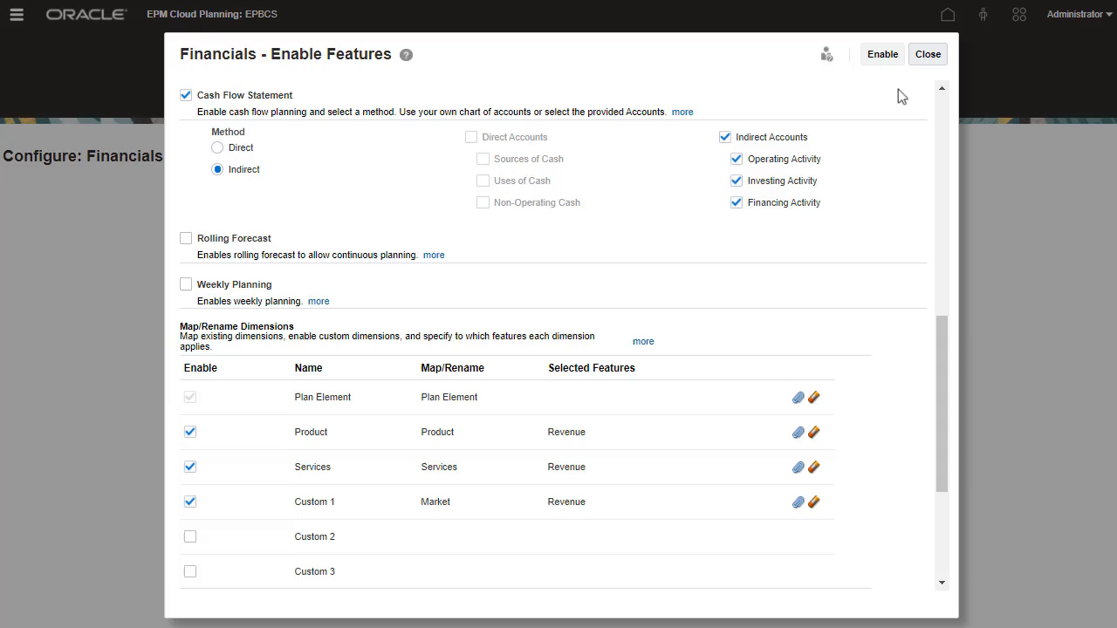
- Enable the selected Financials features, confirming and acknowledging the success message
click(882, 54)
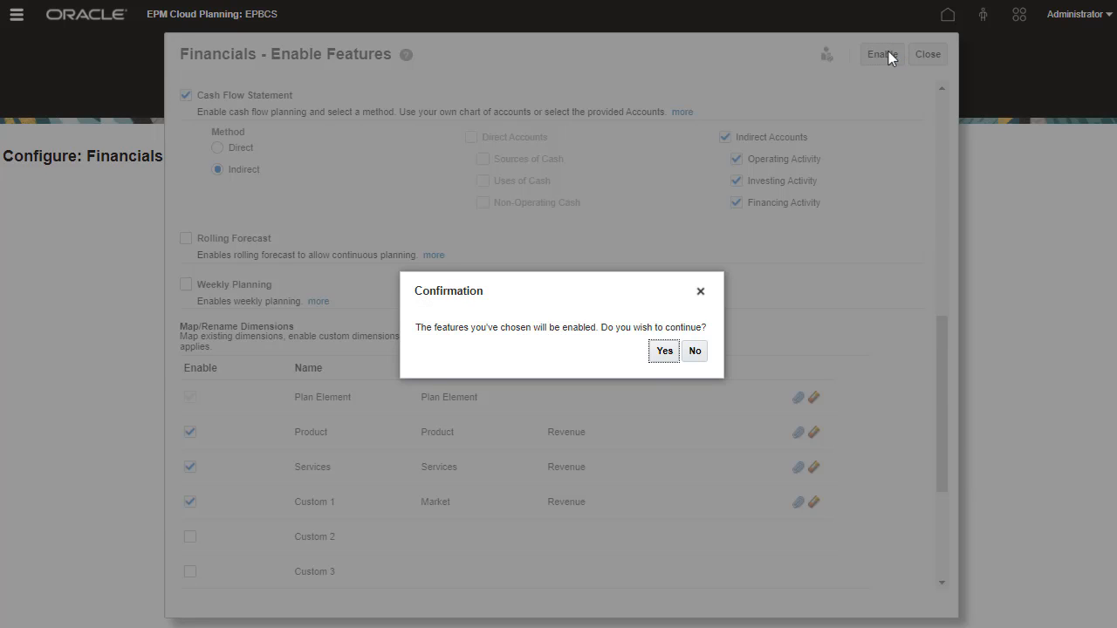
click(664, 351)
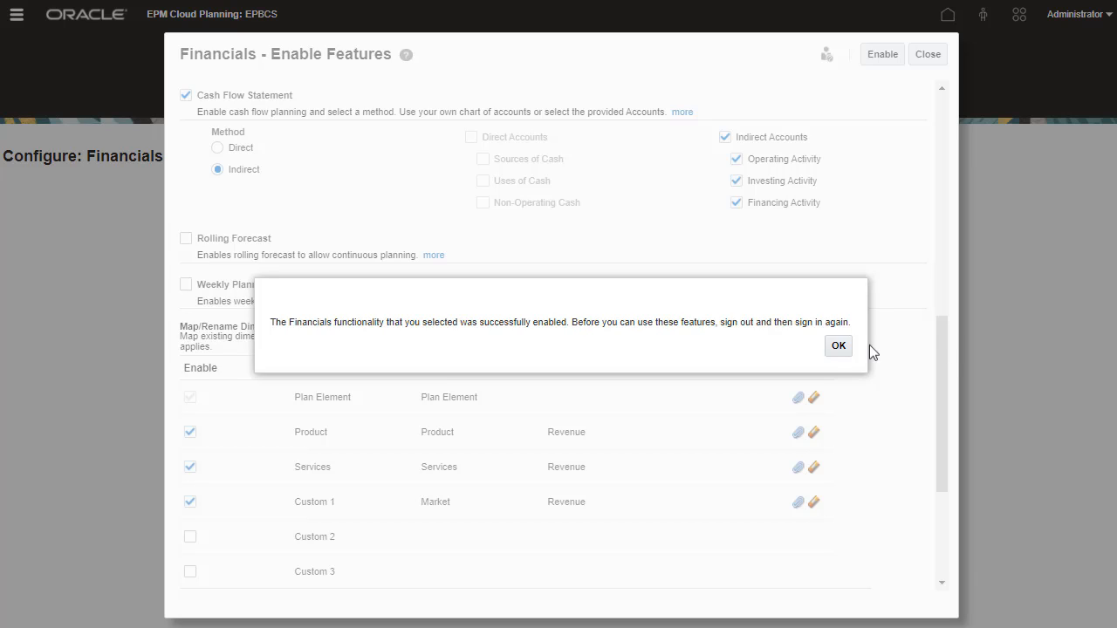
click(840, 348)
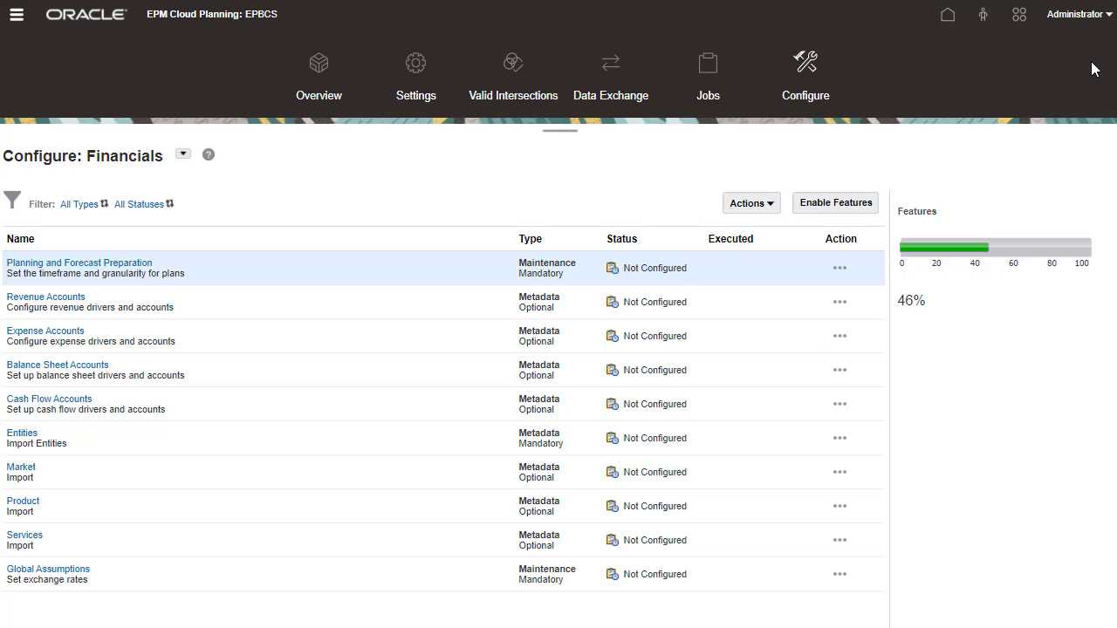
- Sign out of the application from the account menu and sign back in
click(1078, 14)
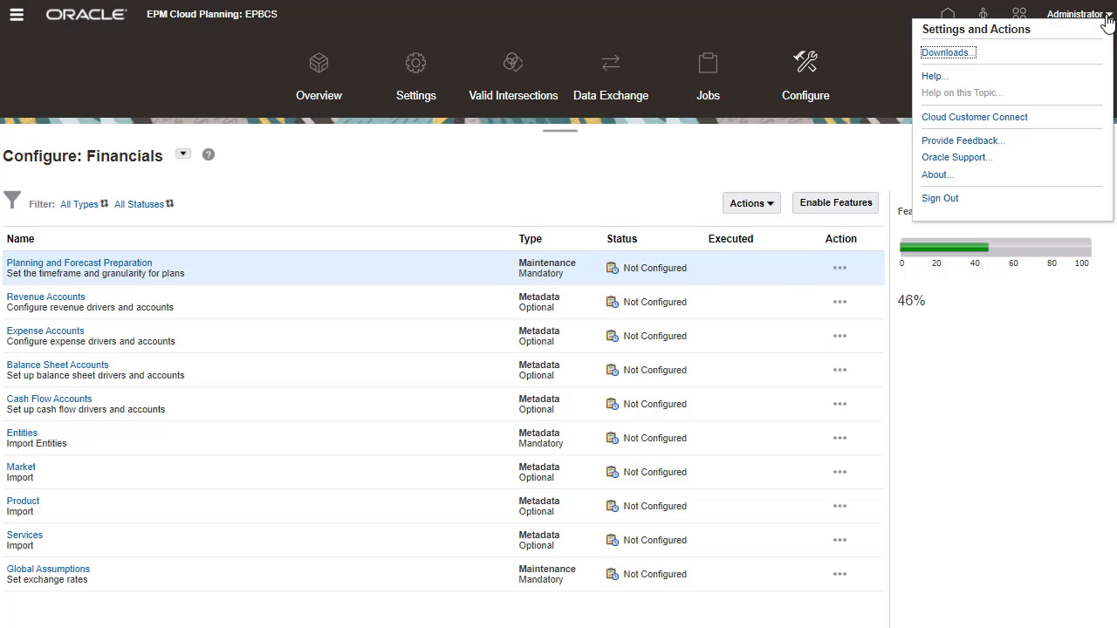
click(927, 200)
click(574, 346)
click(424, 393)
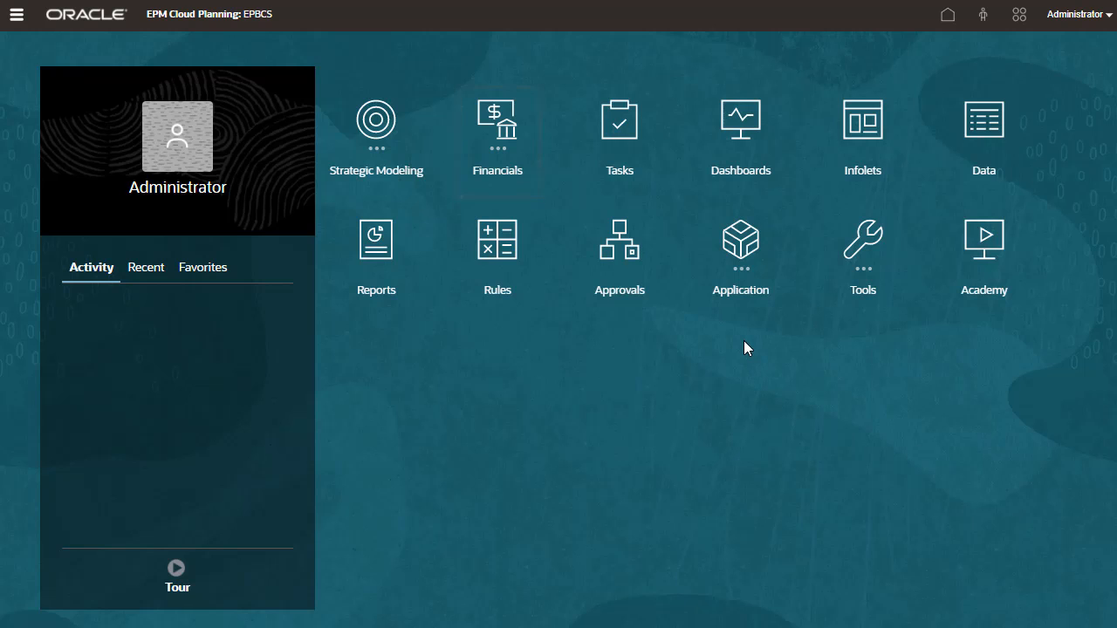
- Return to Application > Configure and switch to the Financials task list
click(740, 271)
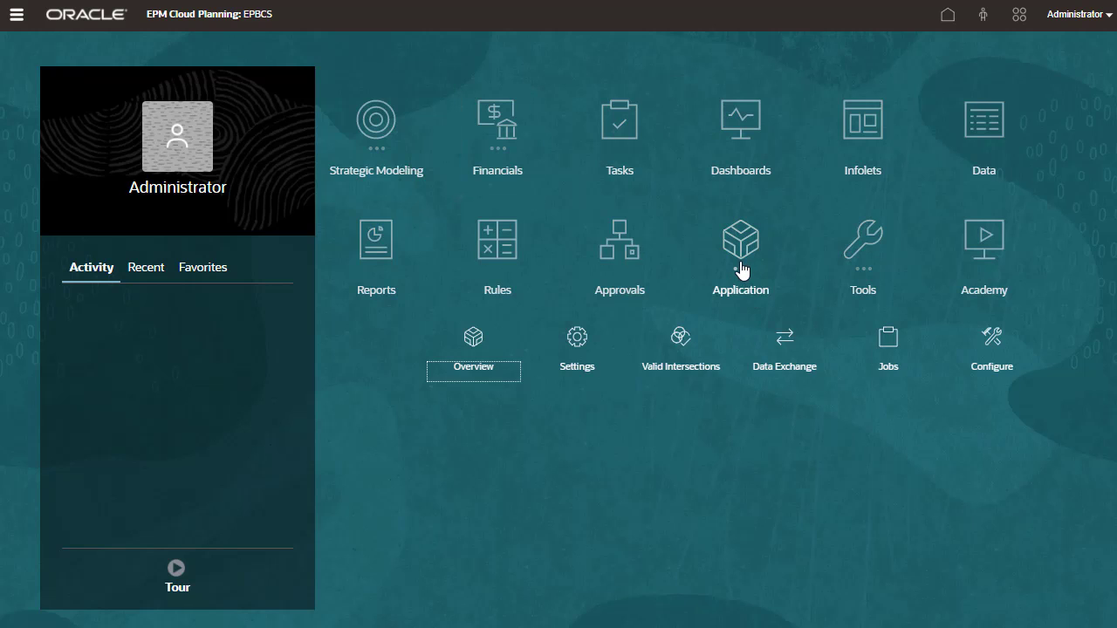
click(980, 349)
click(247, 155)
click(267, 192)
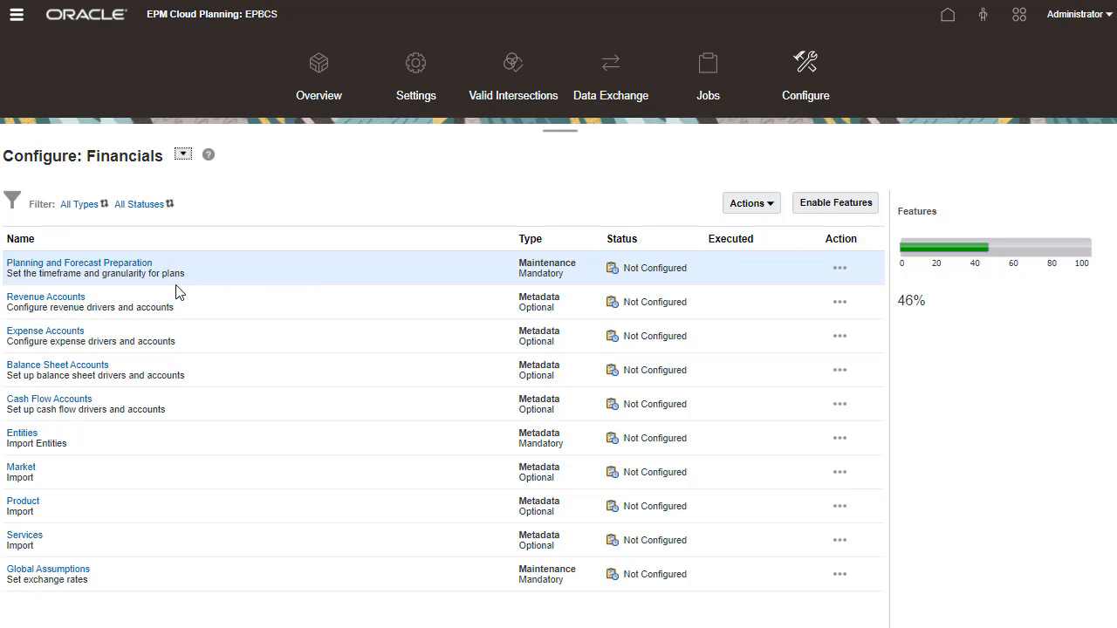
- In Planning and Forecast Preparation, set current fiscal year FY21 with a 3-year plan
click(129, 267)
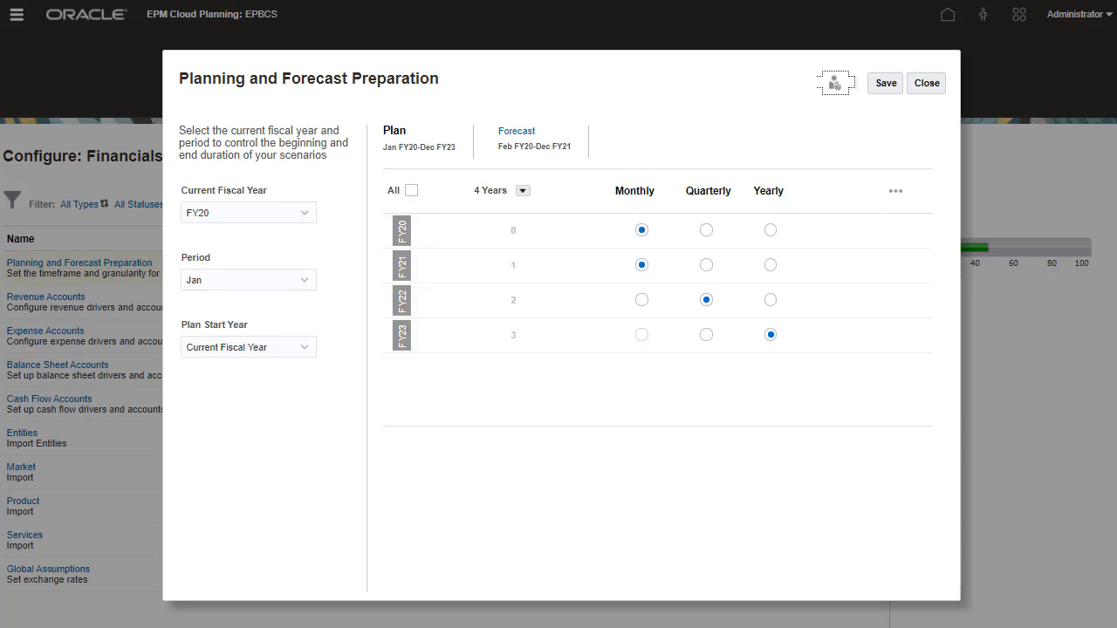
click(305, 213)
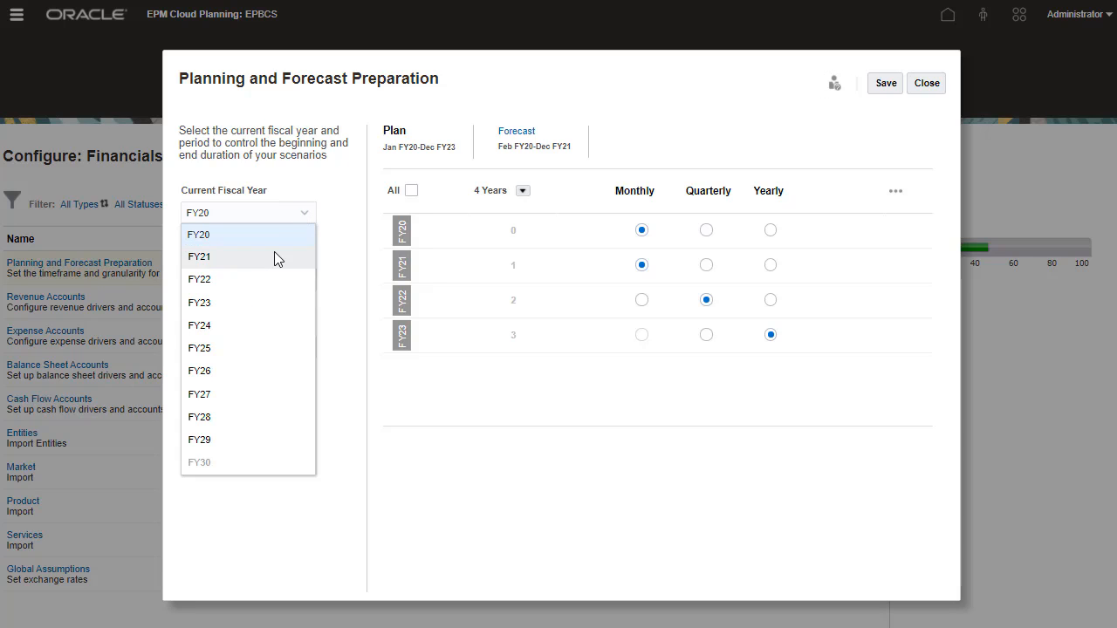
click(244, 256)
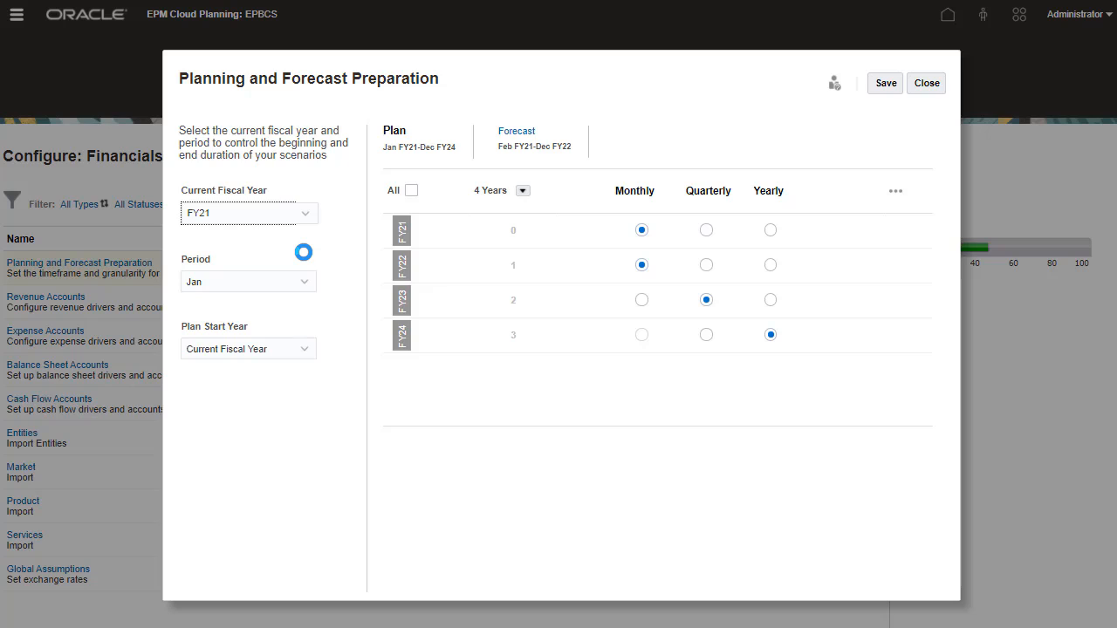
click(522, 190)
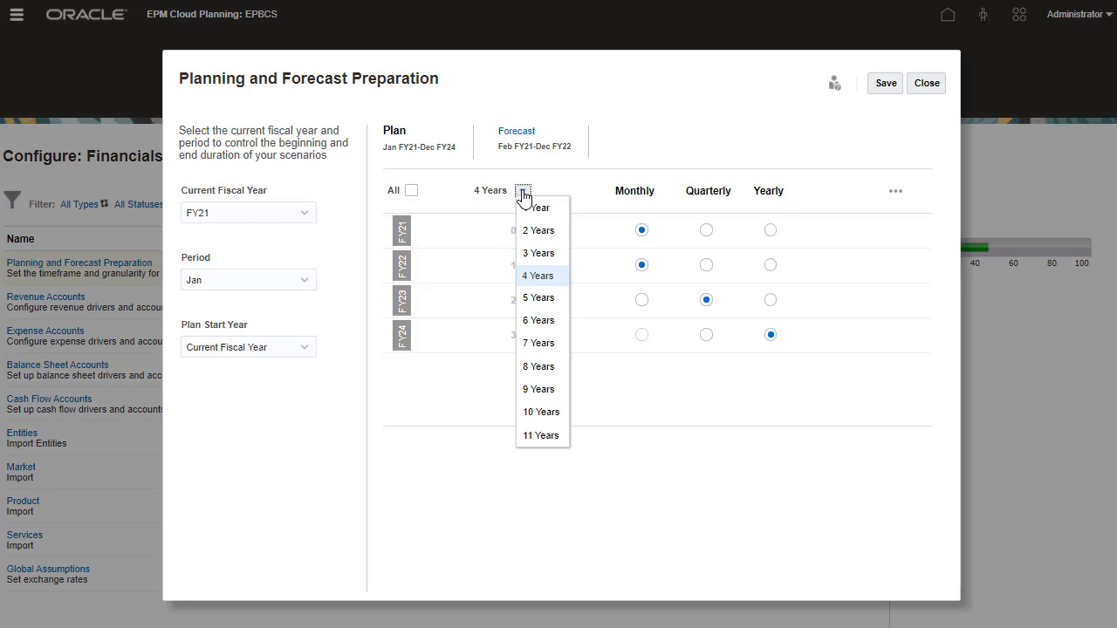
click(538, 260)
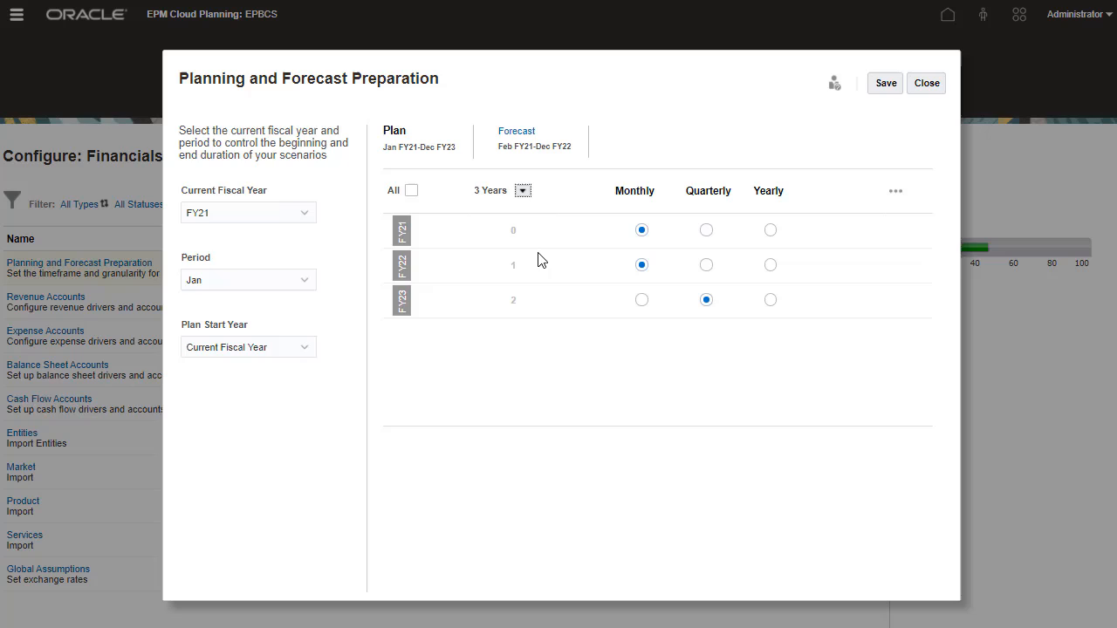
- Review the Forecast timeframe, save the settings accepting the current-year warning, and close
click(527, 136)
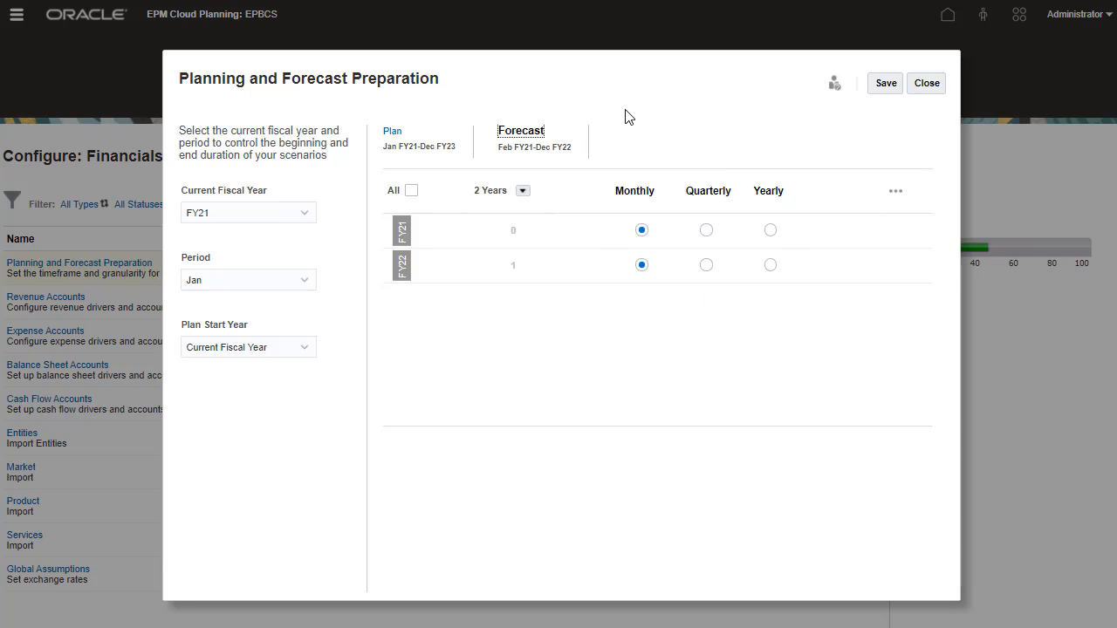
click(883, 83)
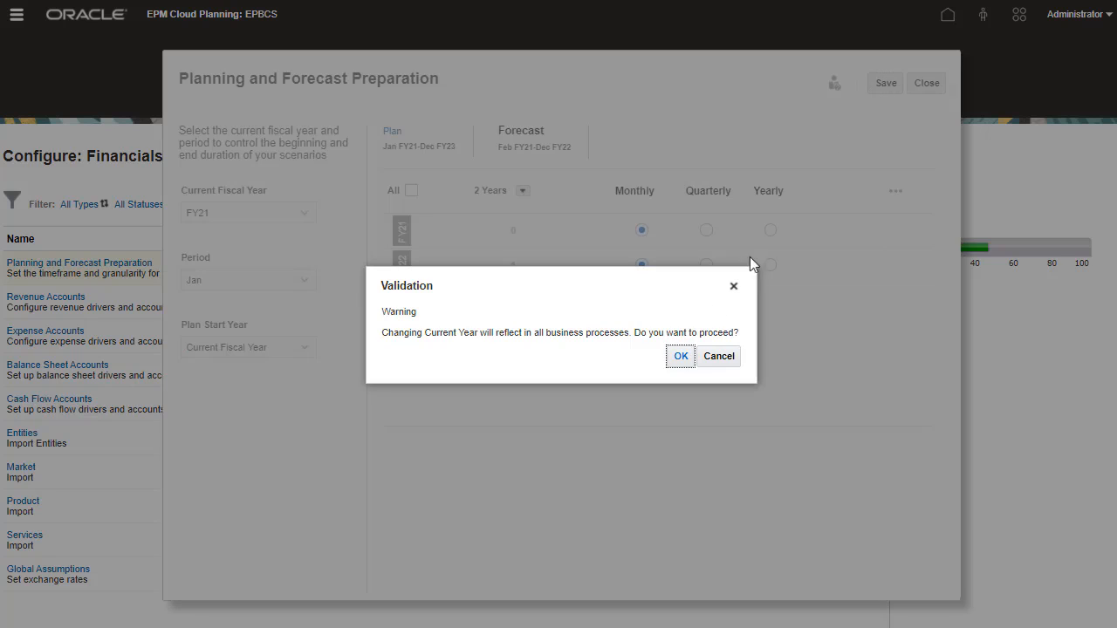
click(678, 356)
click(927, 82)
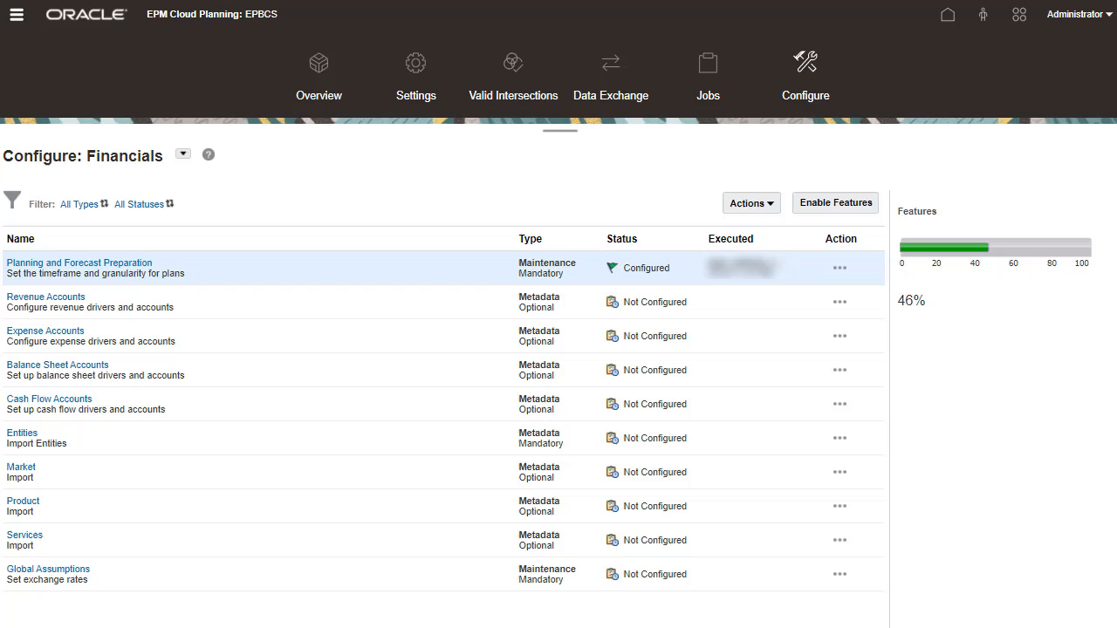
- In the Entities task, choose Metadata_Entity.csv as the import file
click(22, 432)
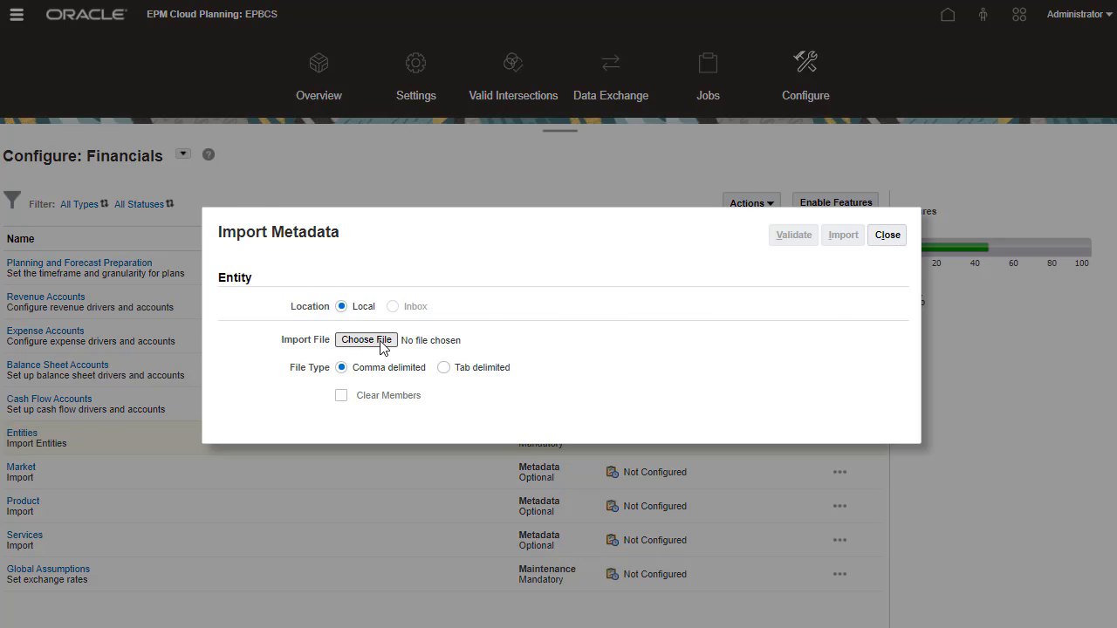
click(365, 339)
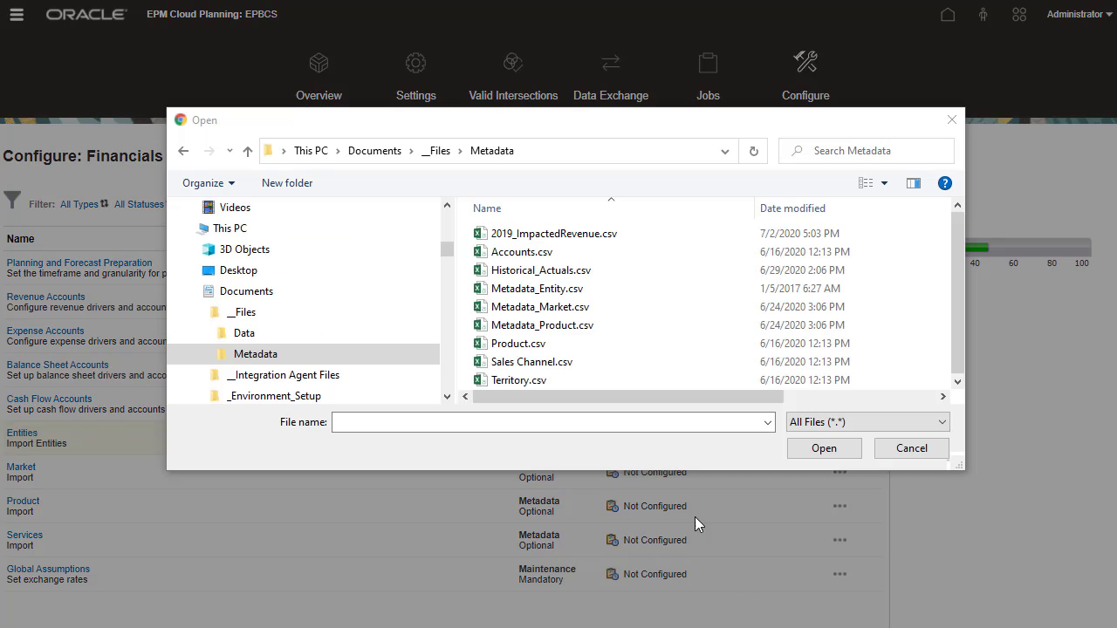
click(565, 295)
click(822, 447)
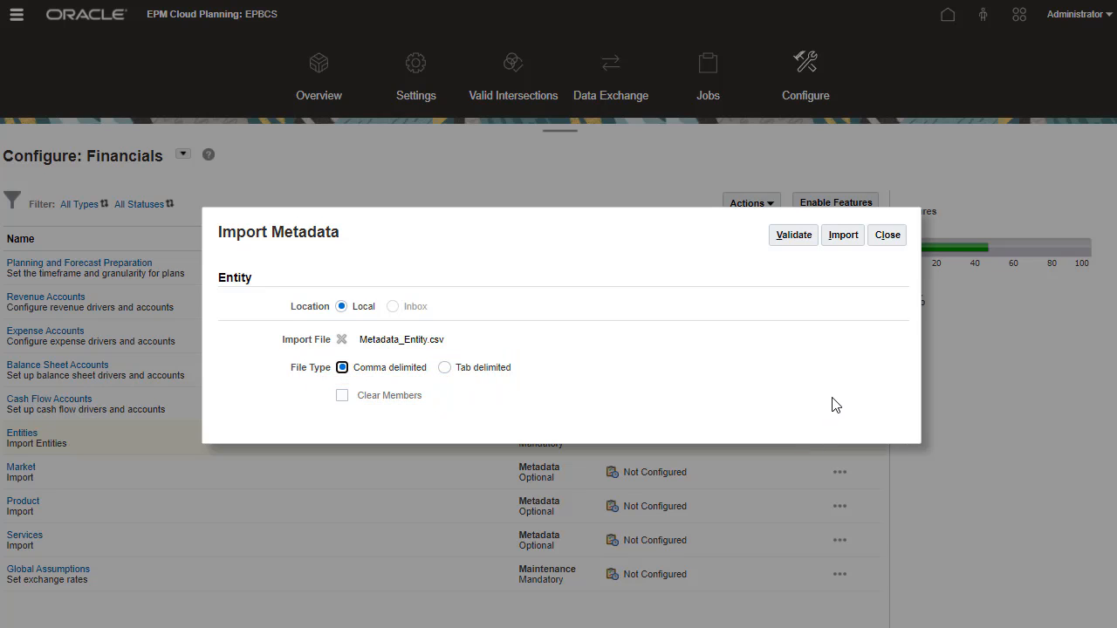
- Run the entity import, acknowledge the job submitted notice and close the import screen
click(842, 234)
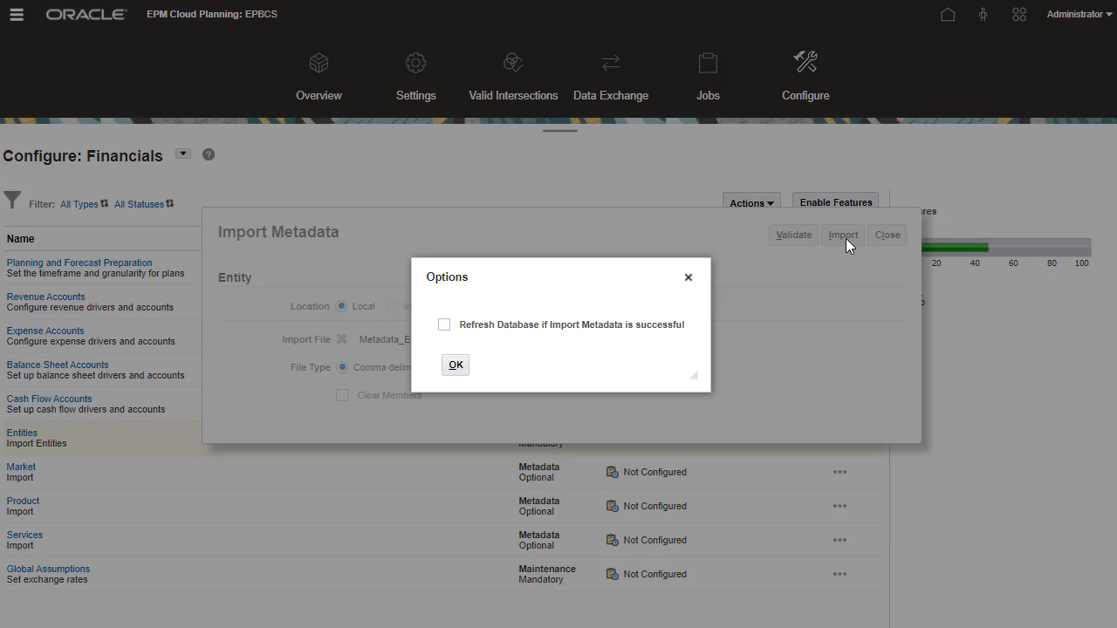
click(455, 365)
click(637, 358)
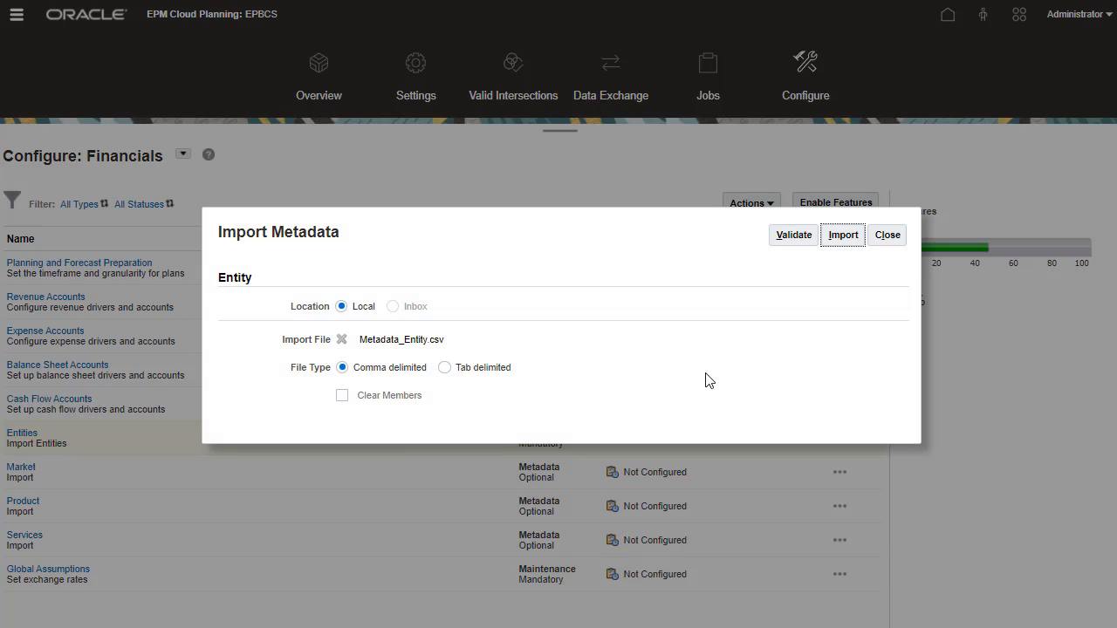
click(887, 234)
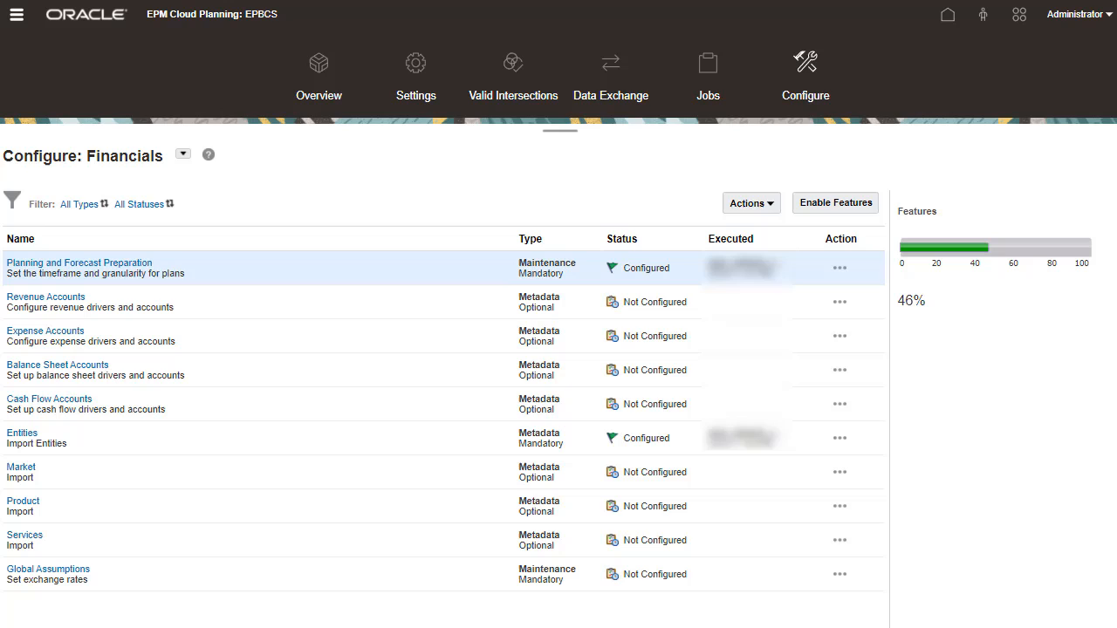
- In Expense Accounts, switch the category to Marketing to list its expense drivers
click(35, 331)
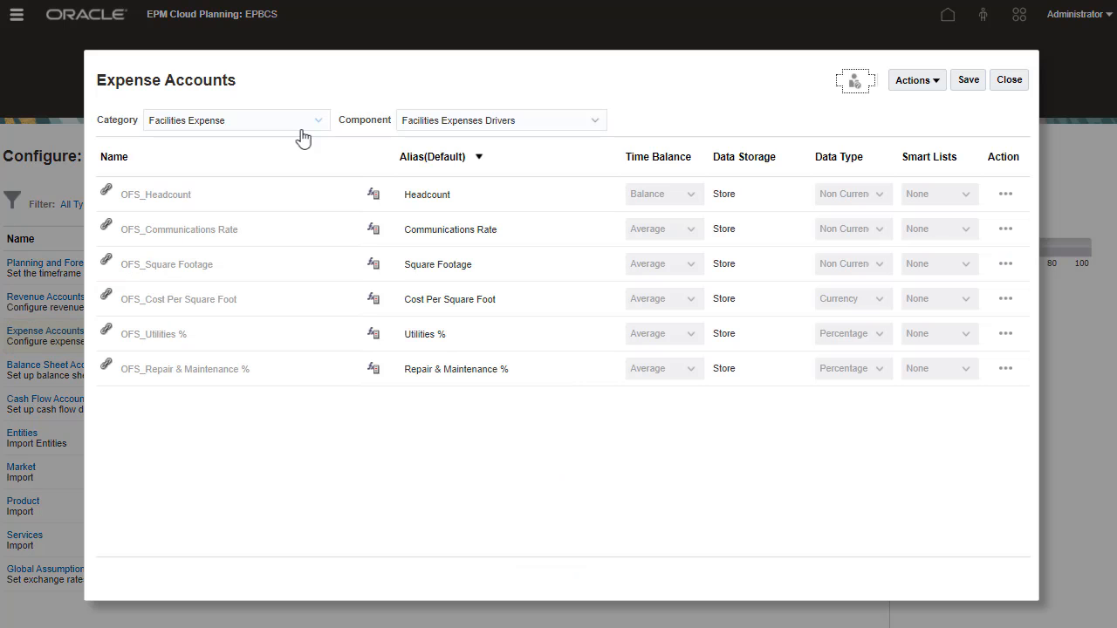
click(301, 121)
click(183, 179)
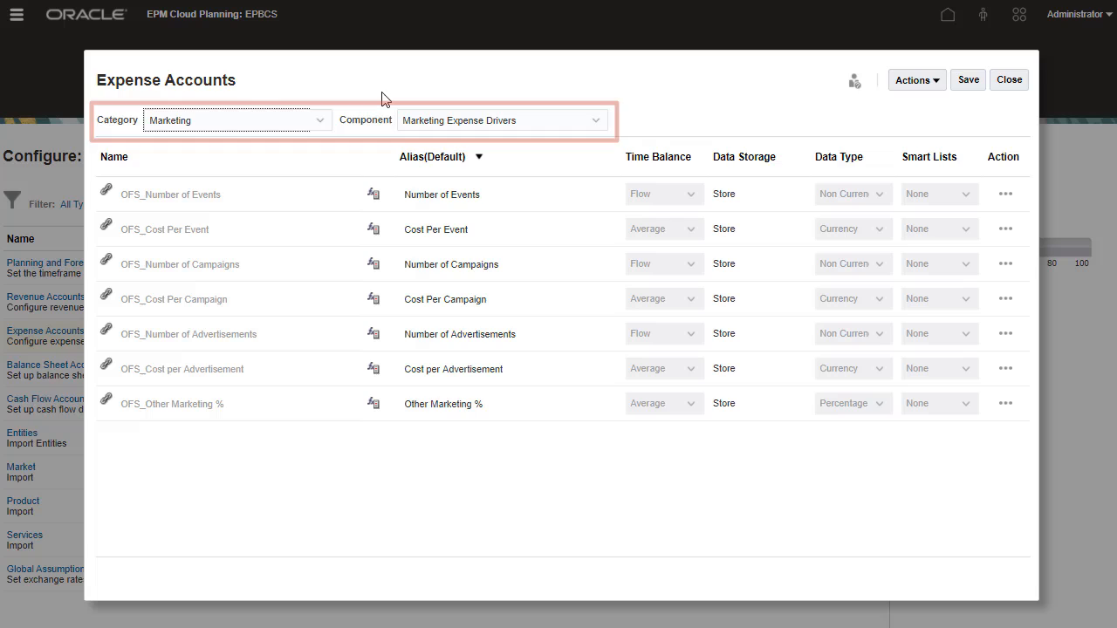
- Review Actions > Add Predefined Member and cancel without adding one
click(935, 80)
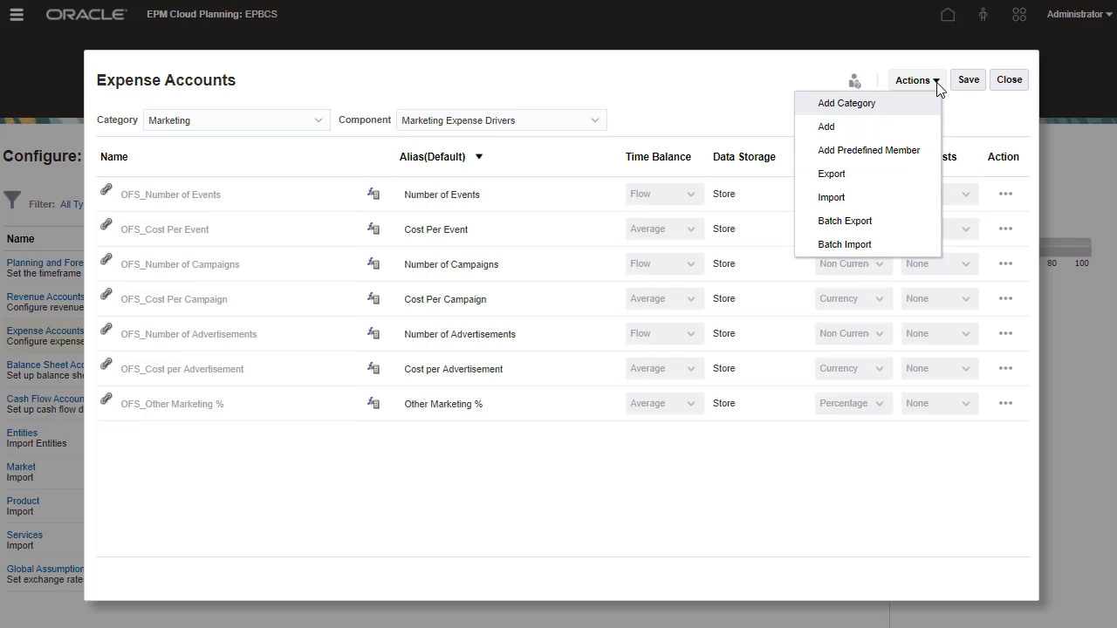
click(868, 150)
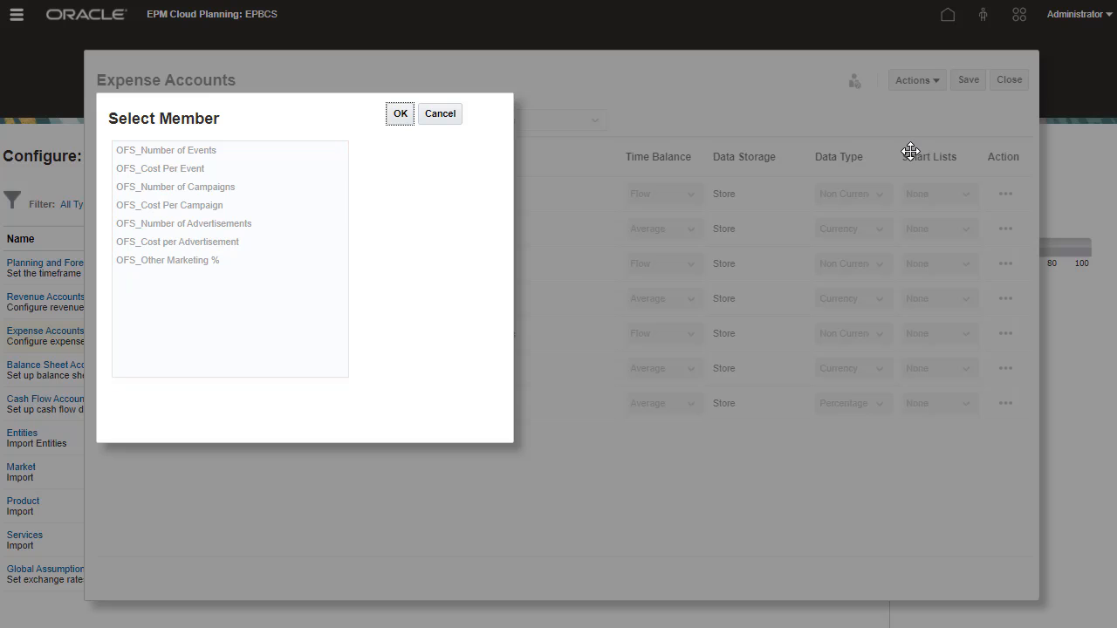
click(440, 114)
- Add a Social Media Campaigns expense member with Flow time balance
click(916, 79)
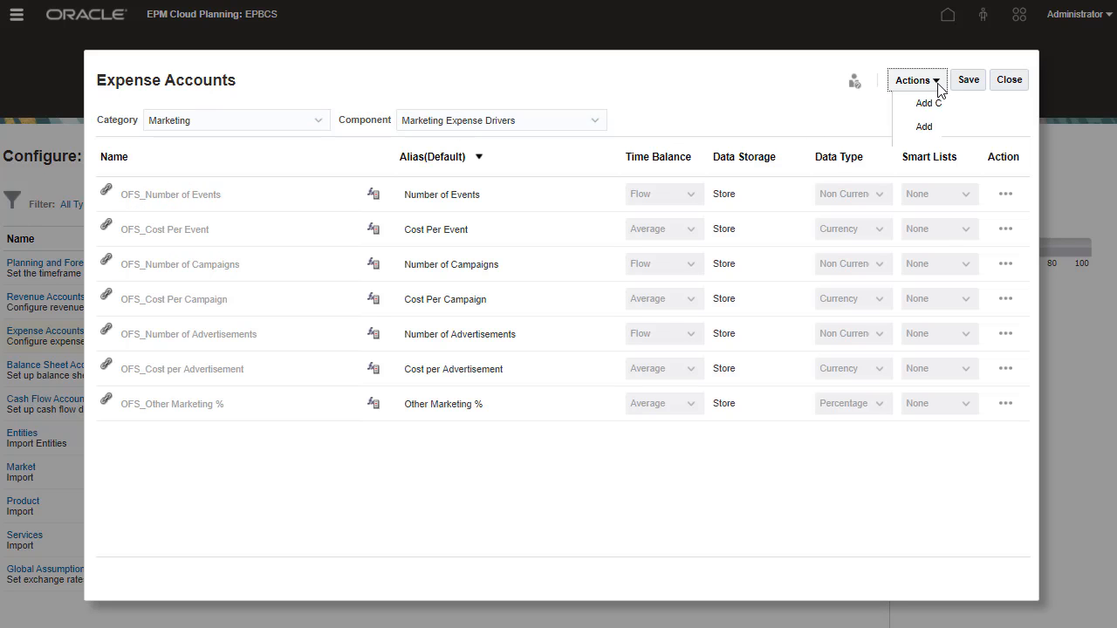
click(859, 128)
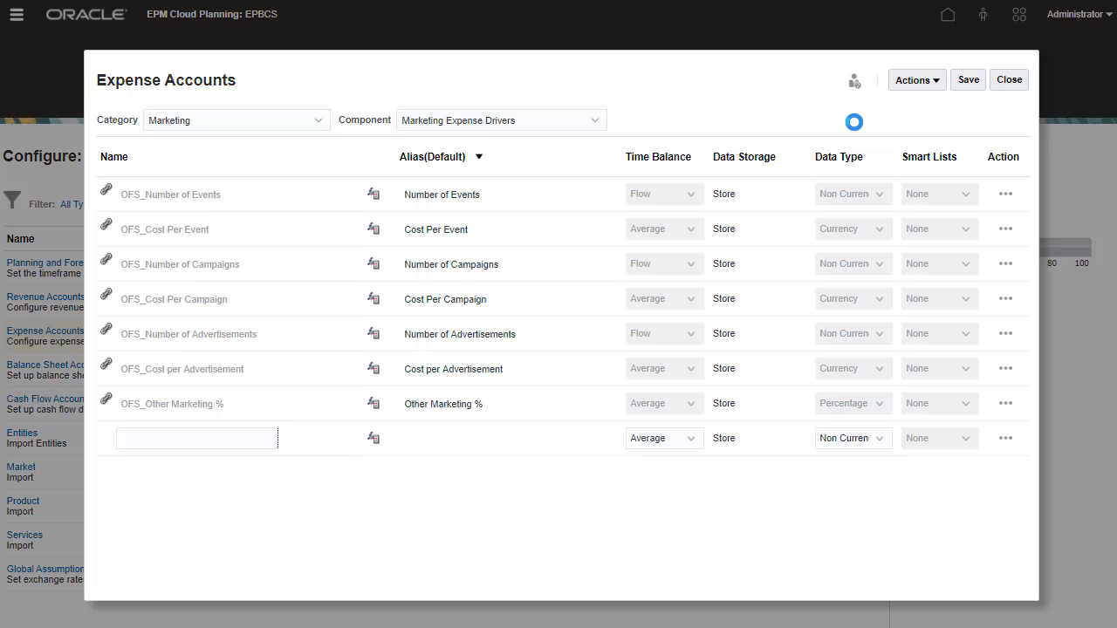
text(Social Media )
text(Campaigns)
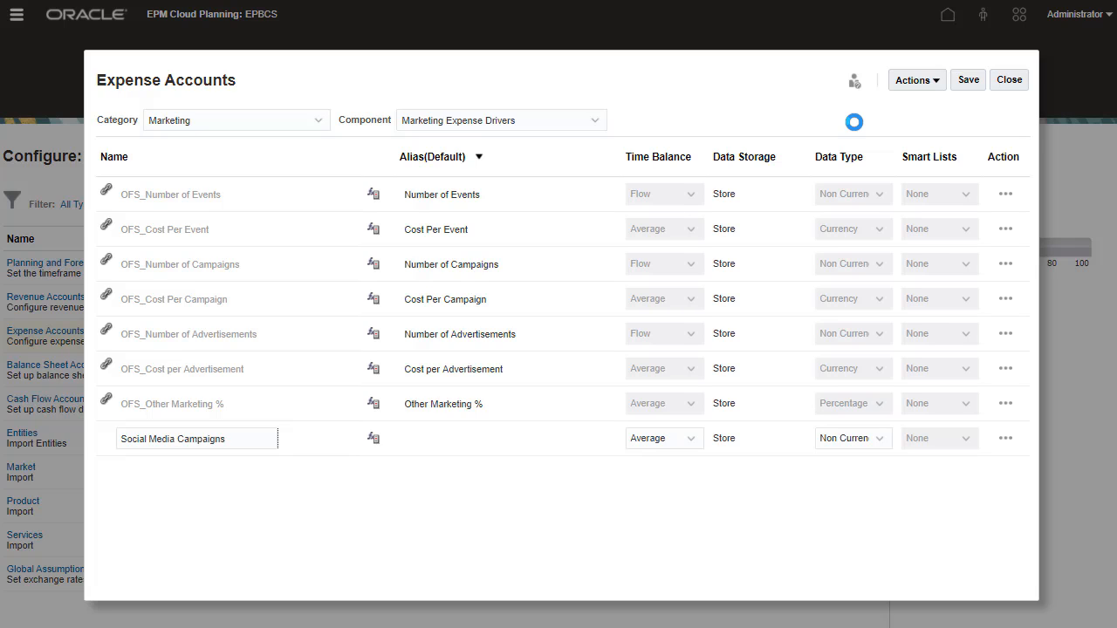
click(691, 438)
click(645, 460)
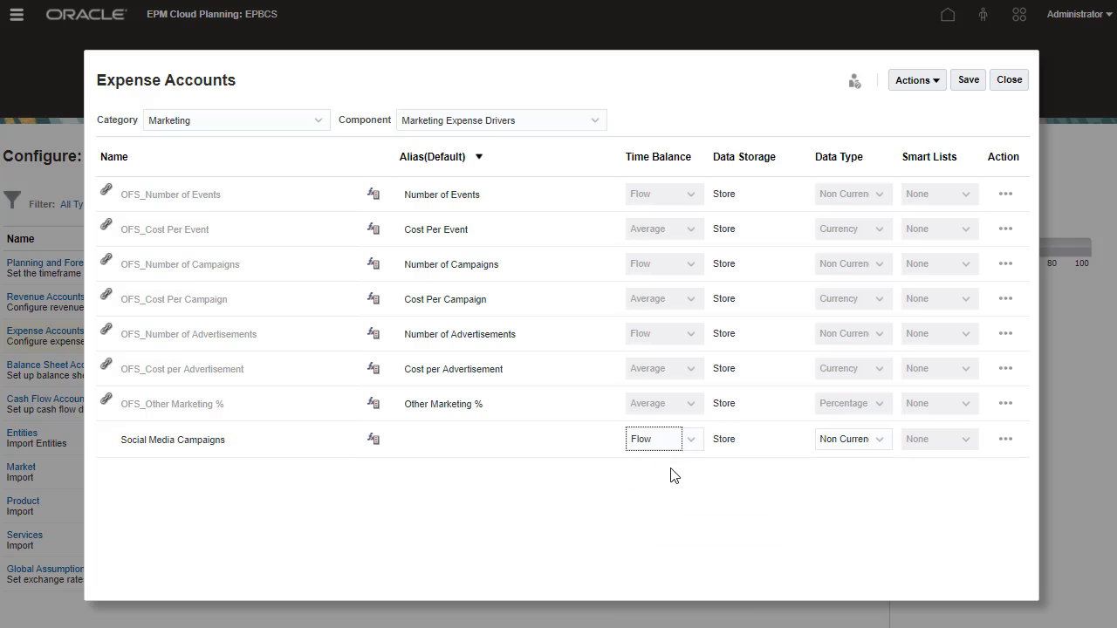
- Save the new expense member, acknowledge the confirmation and close Expense Accounts
click(968, 79)
click(597, 189)
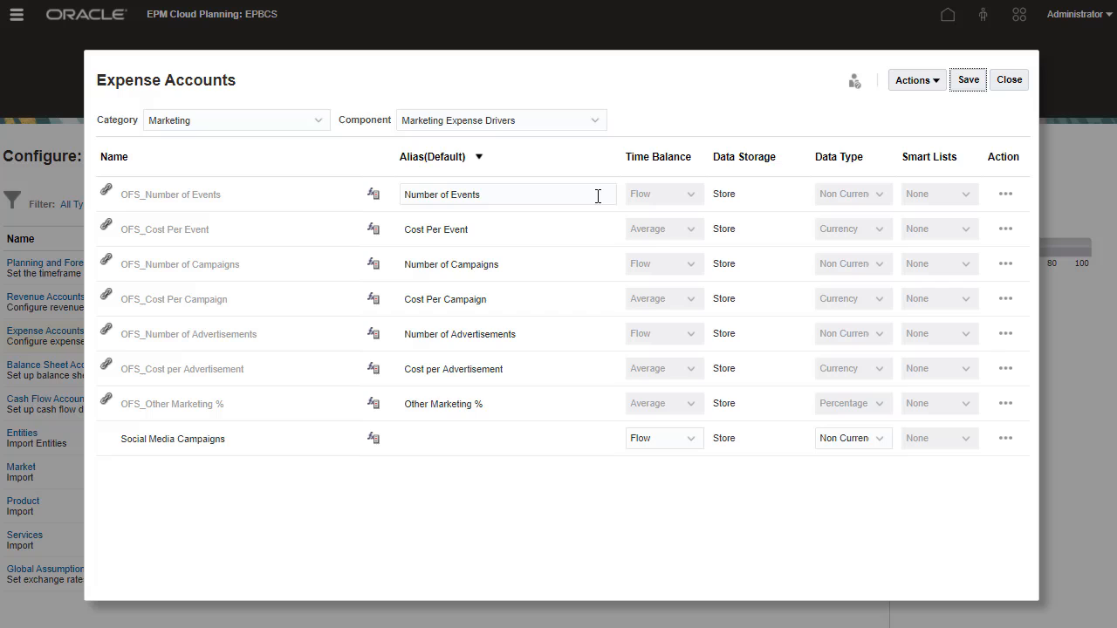
click(1009, 80)
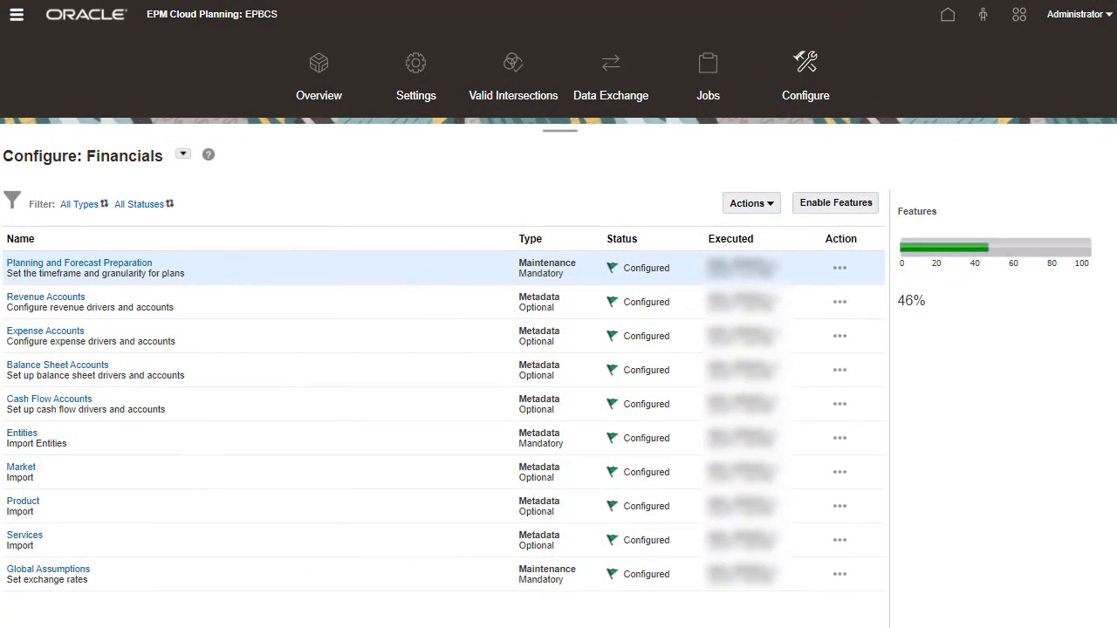
- Run a Refresh Database from the Financials Actions menu, confirming cube outline recreation
click(751, 202)
click(711, 264)
click(821, 63)
click(819, 211)
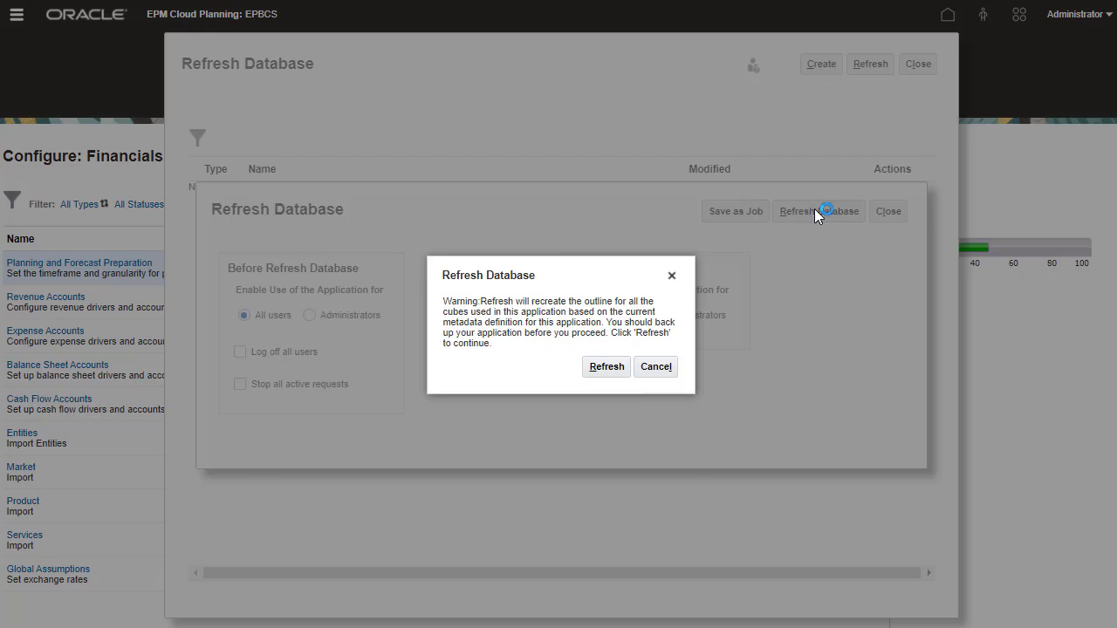
click(601, 368)
- Finish the completed refresh and return to the Financials task list
click(755, 159)
click(888, 211)
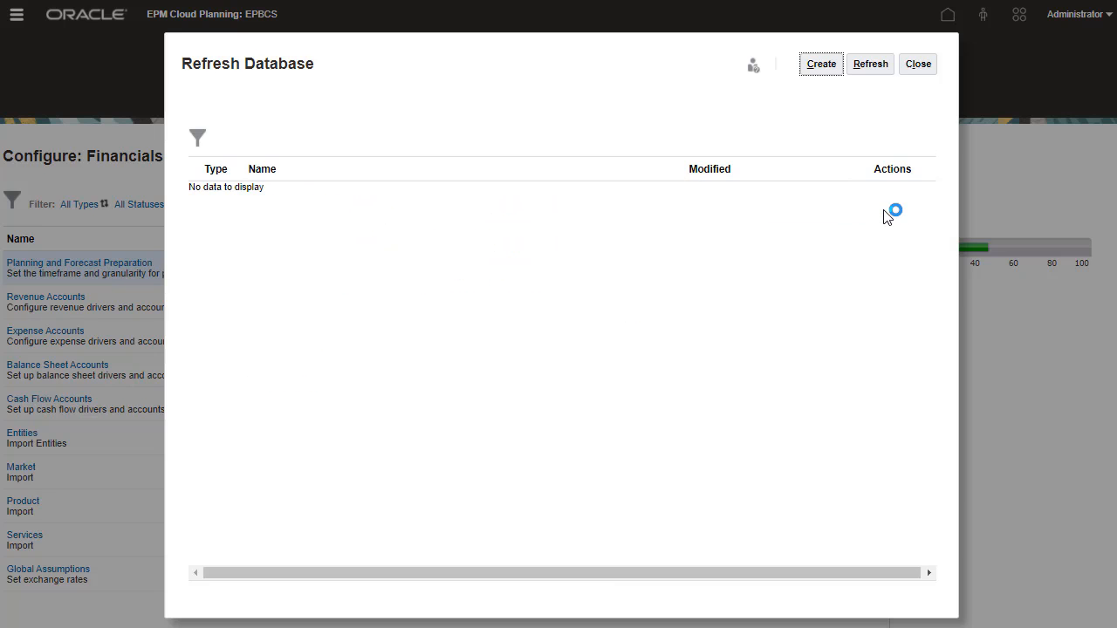
click(917, 64)
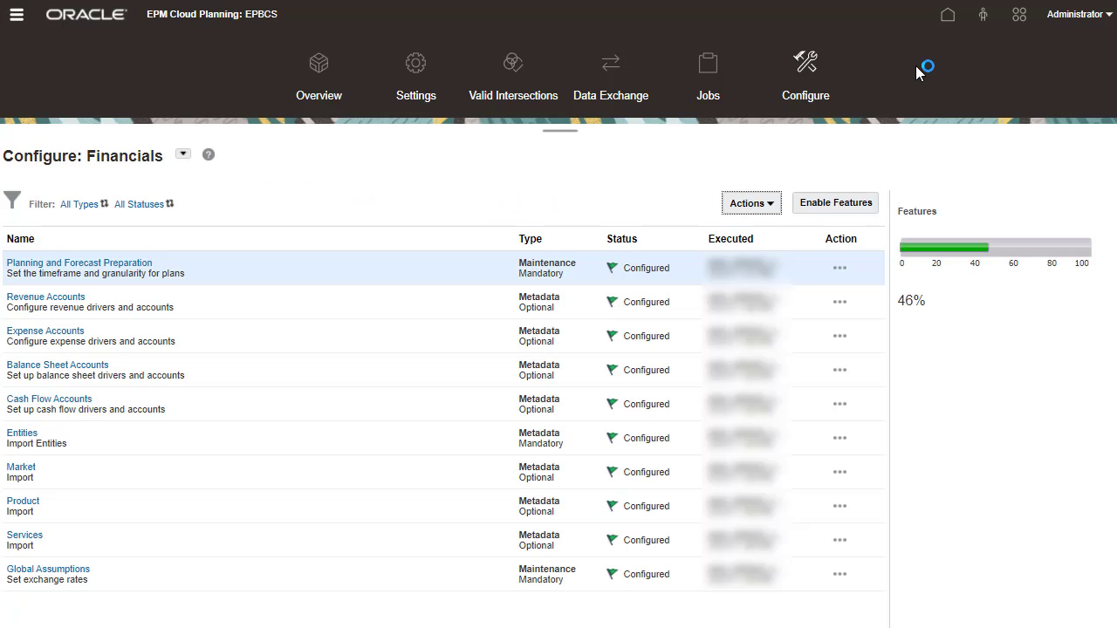
click(750, 203)
click(681, 227)
click(227, 91)
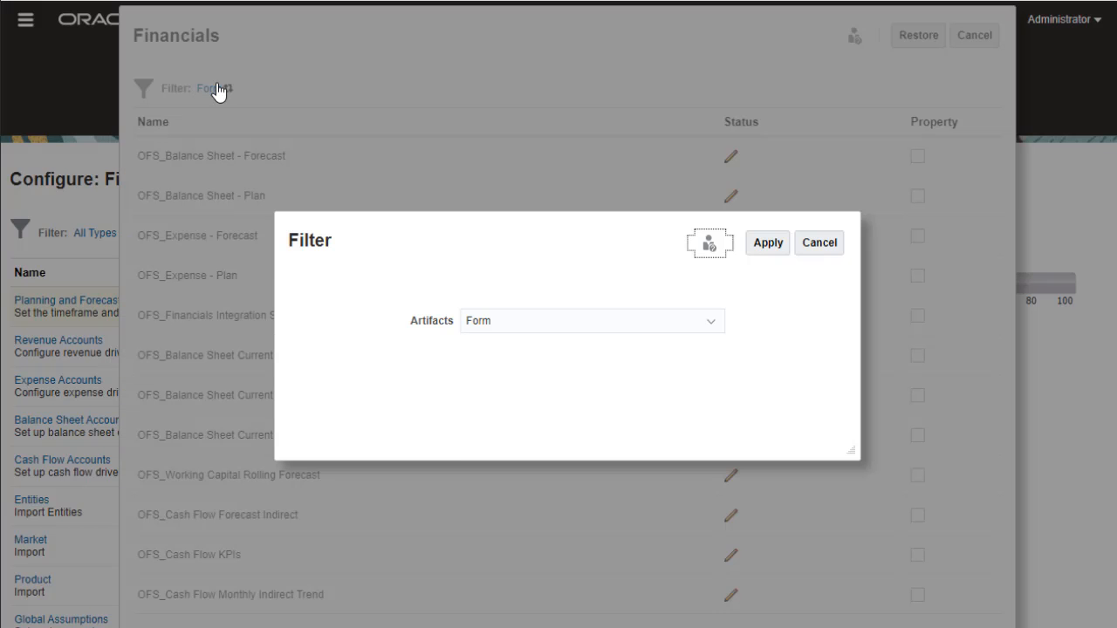
click(593, 318)
click(541, 474)
click(767, 243)
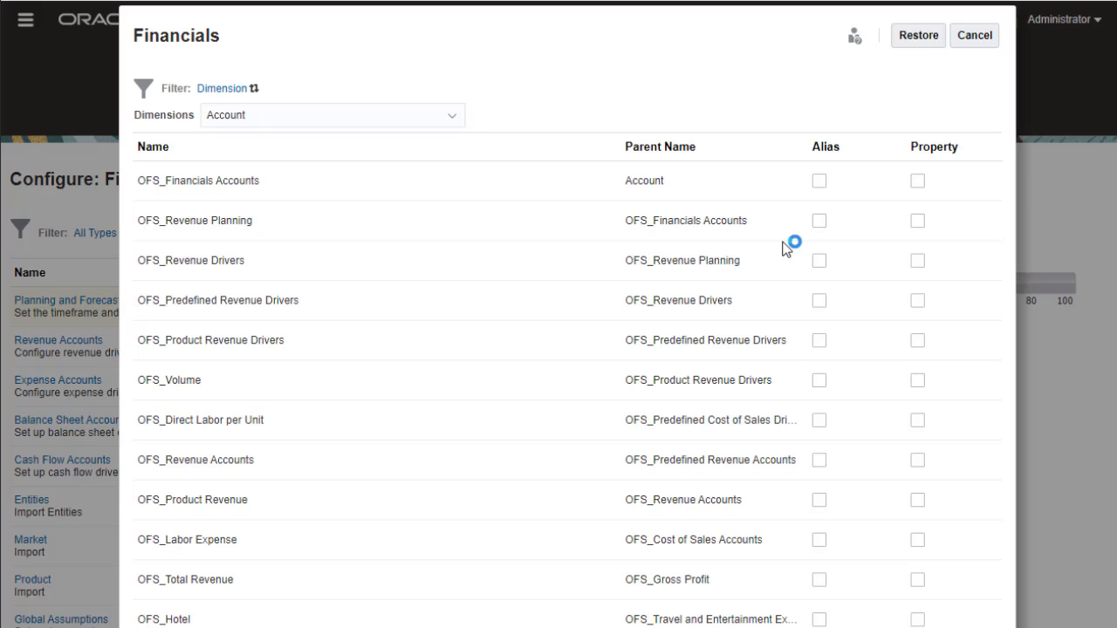
click(975, 35)
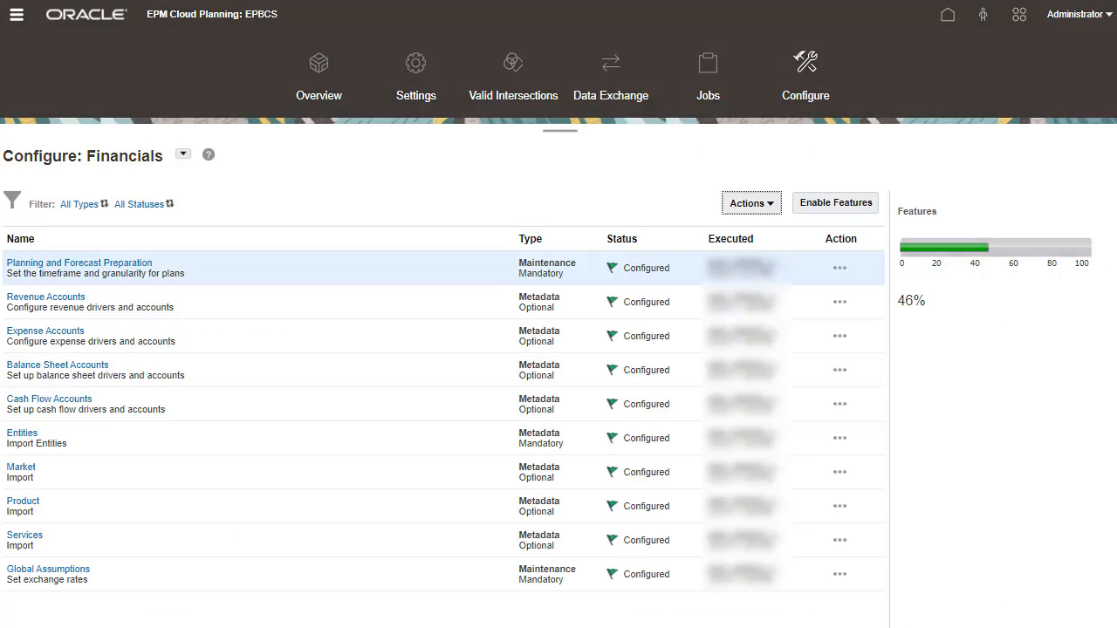